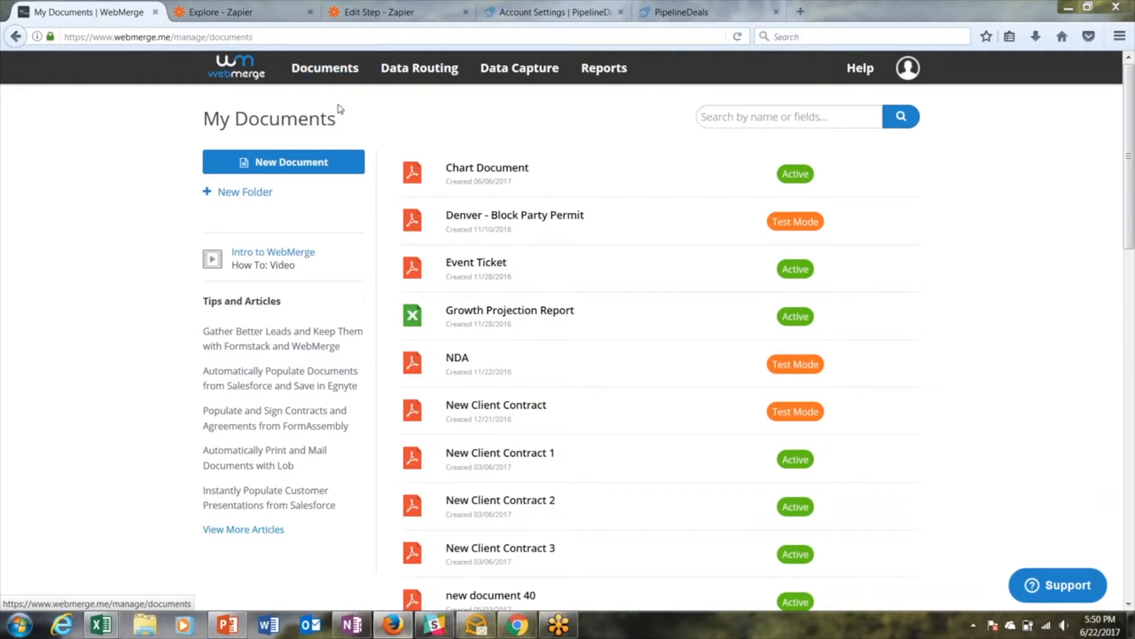
Begin creating a new document named "test document" and proceed to the choice of document type.
left_click(296, 165)
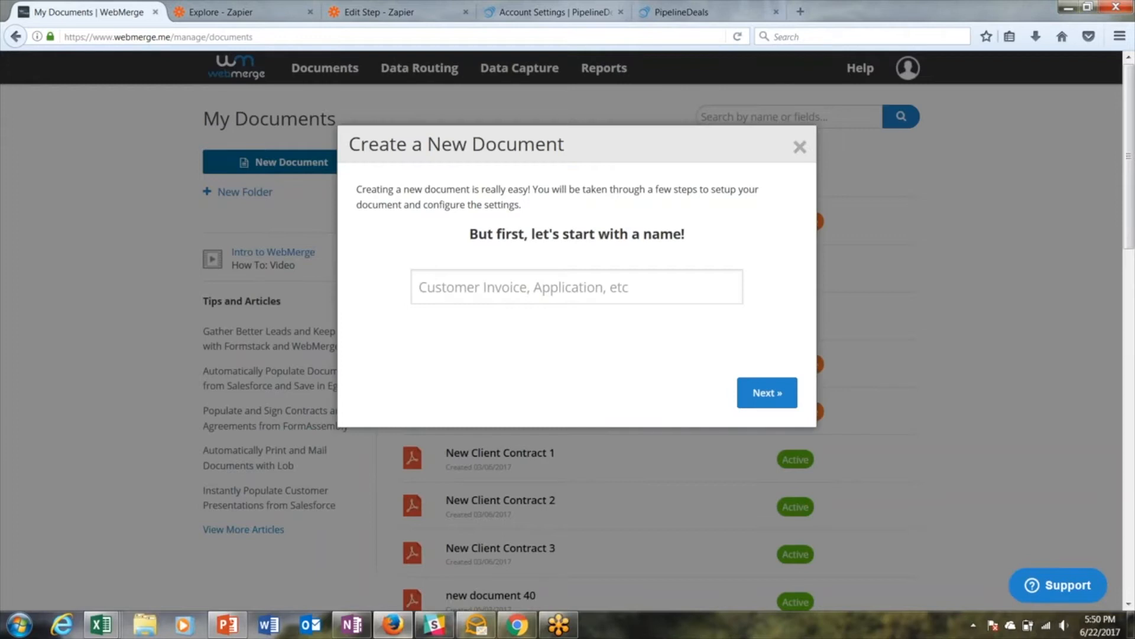
left_click(521, 283)
type("test ")
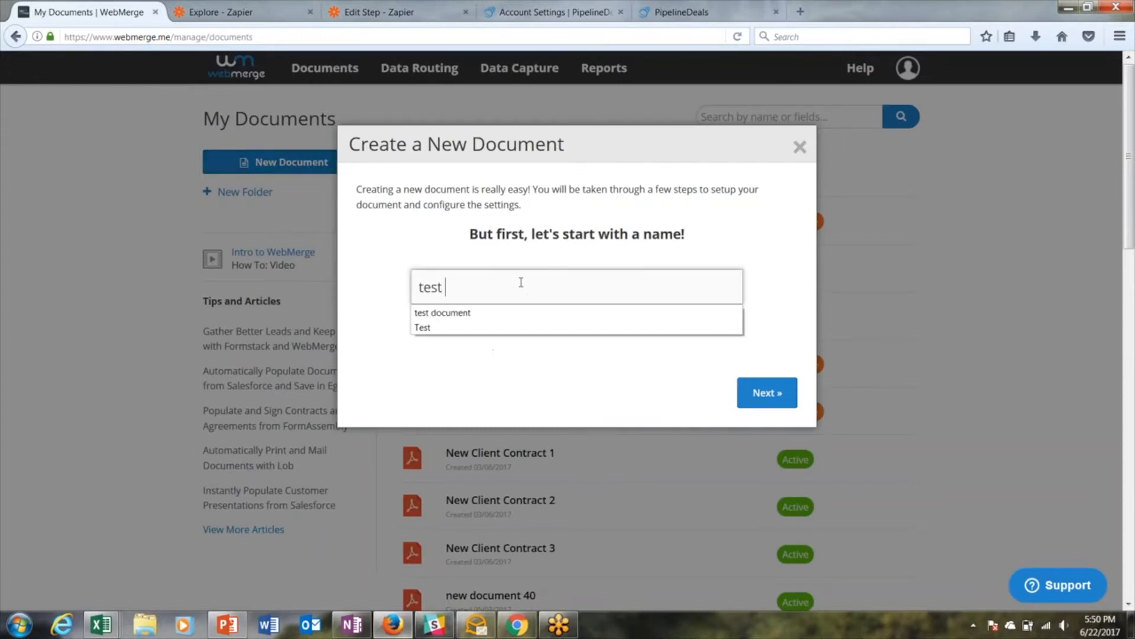
type("document")
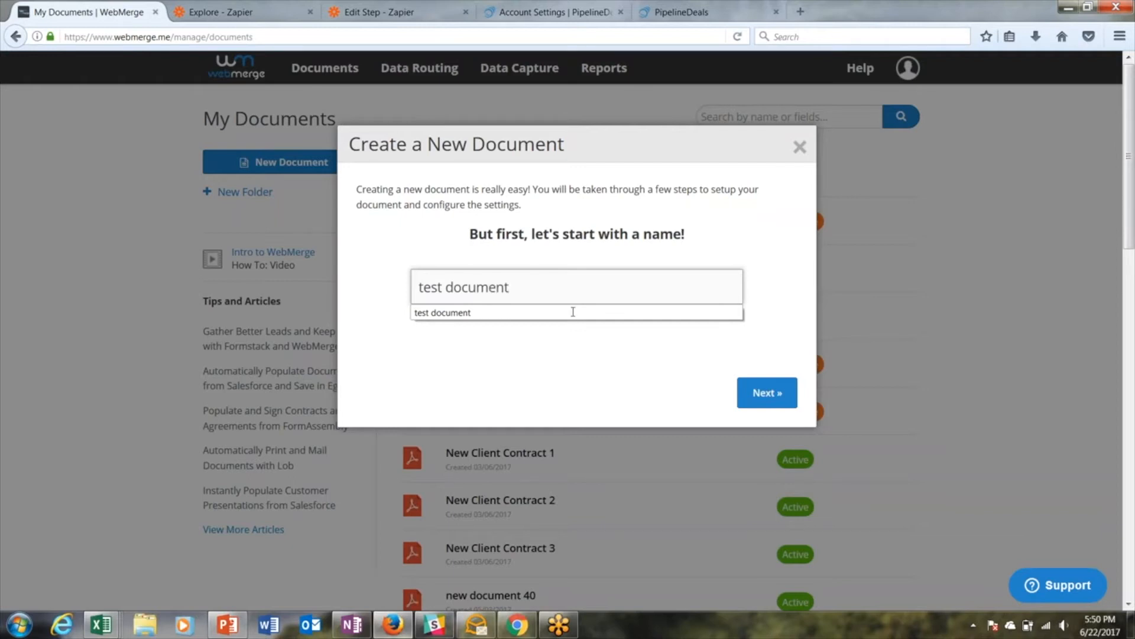
left_click(771, 393)
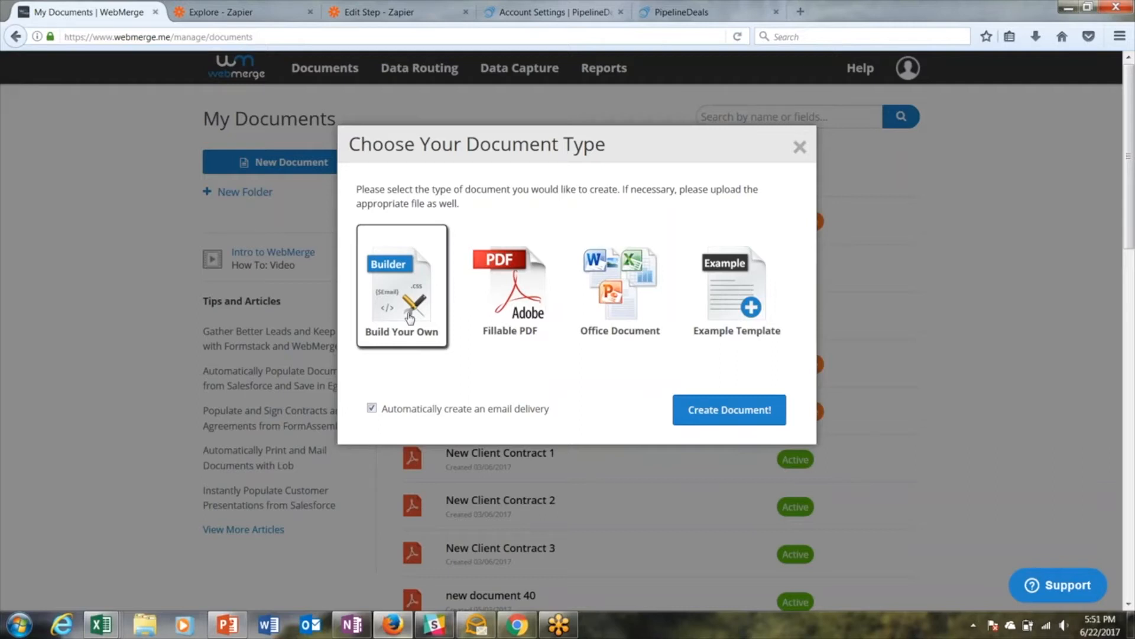
Review the Fillable PDF, Office Document, Example Template and Build Your Own document types, and close the dialog without creating a document.
left_click(506, 305)
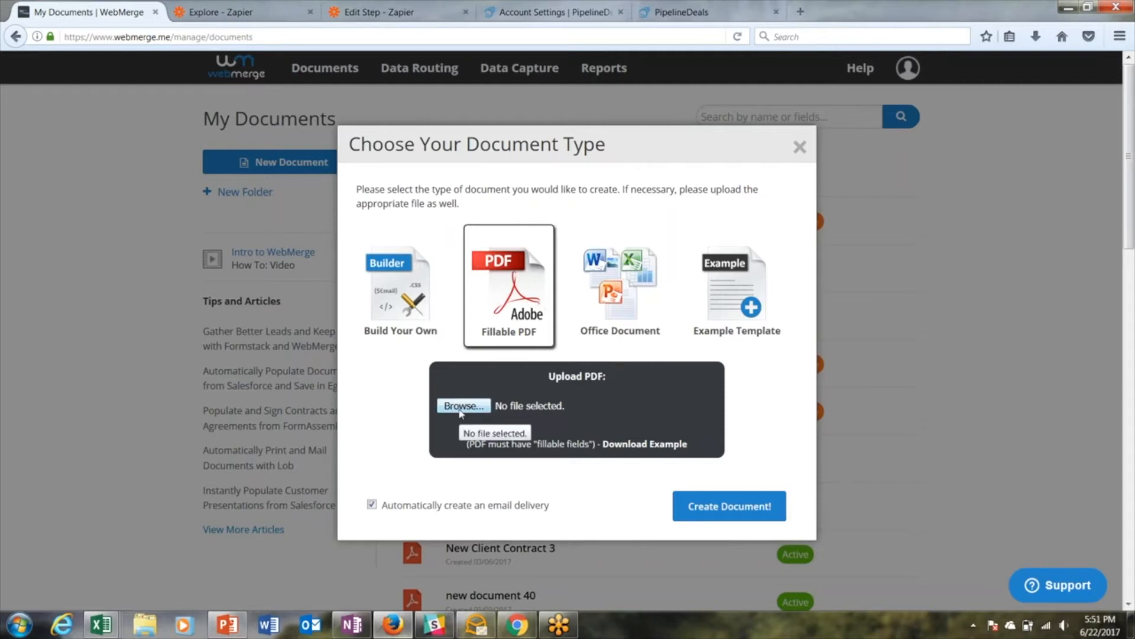
left_click(628, 299)
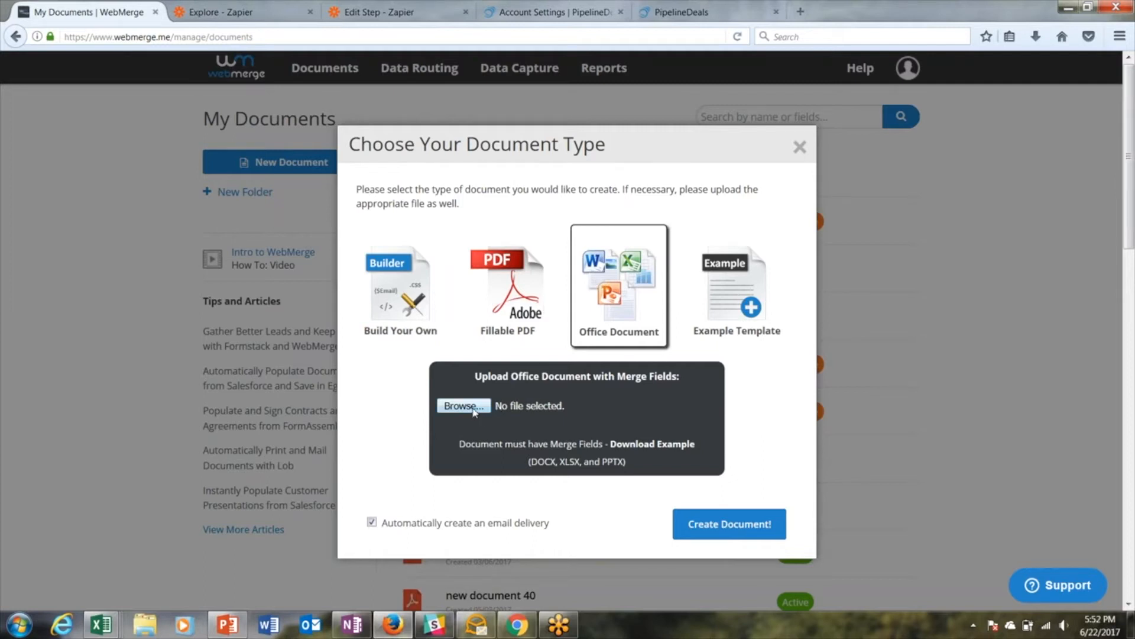
left_click(738, 298)
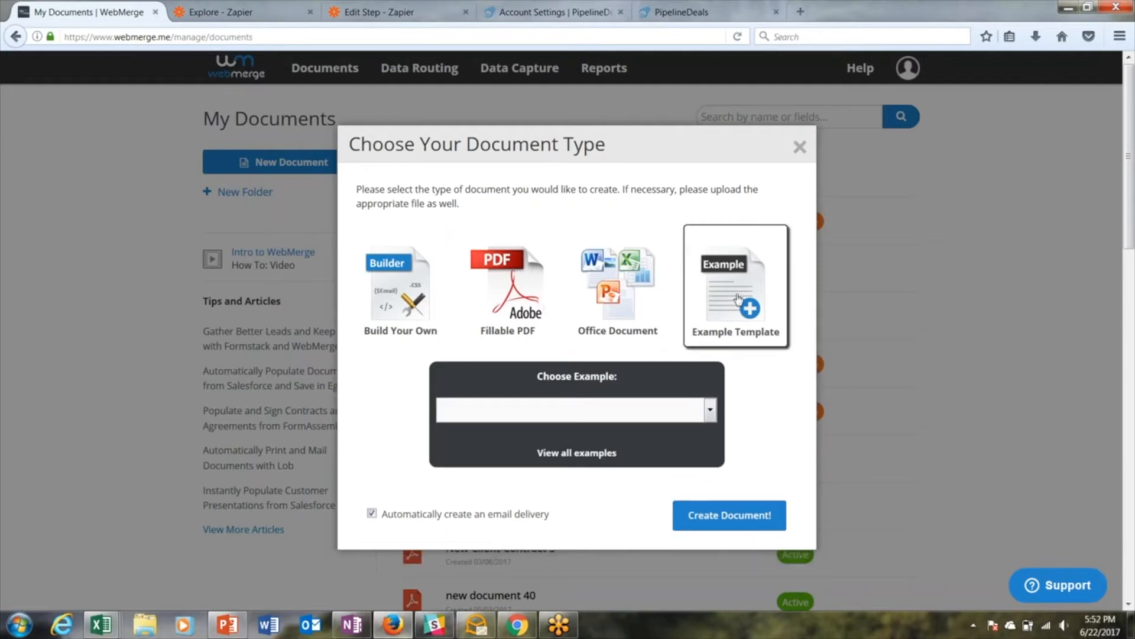
left_click(712, 412)
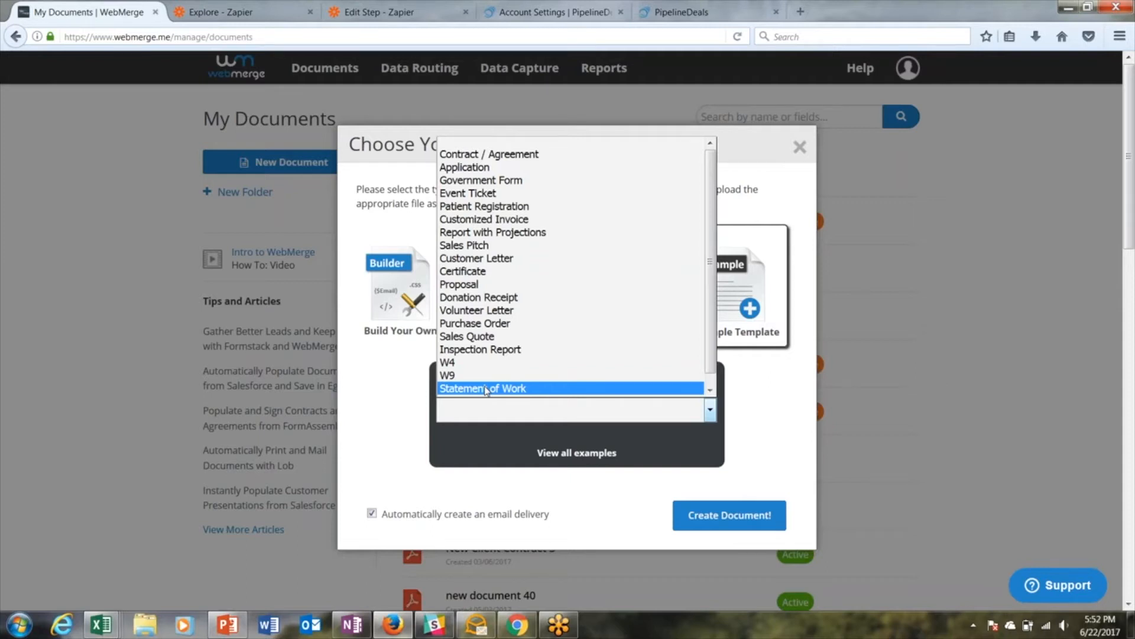
left_click(781, 446)
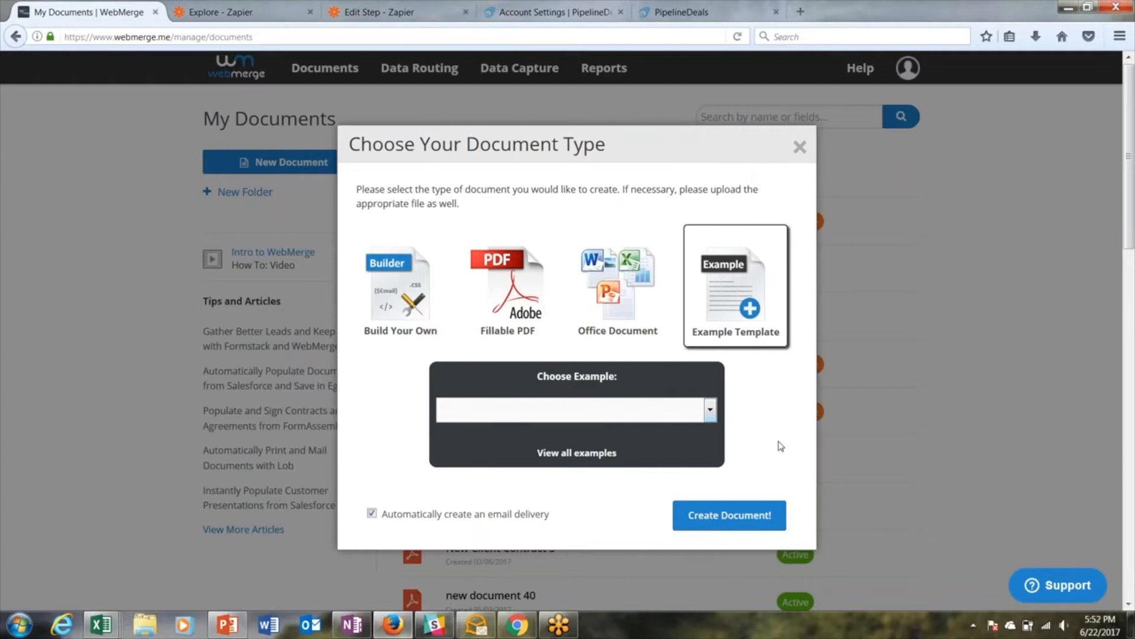
left_click(398, 303)
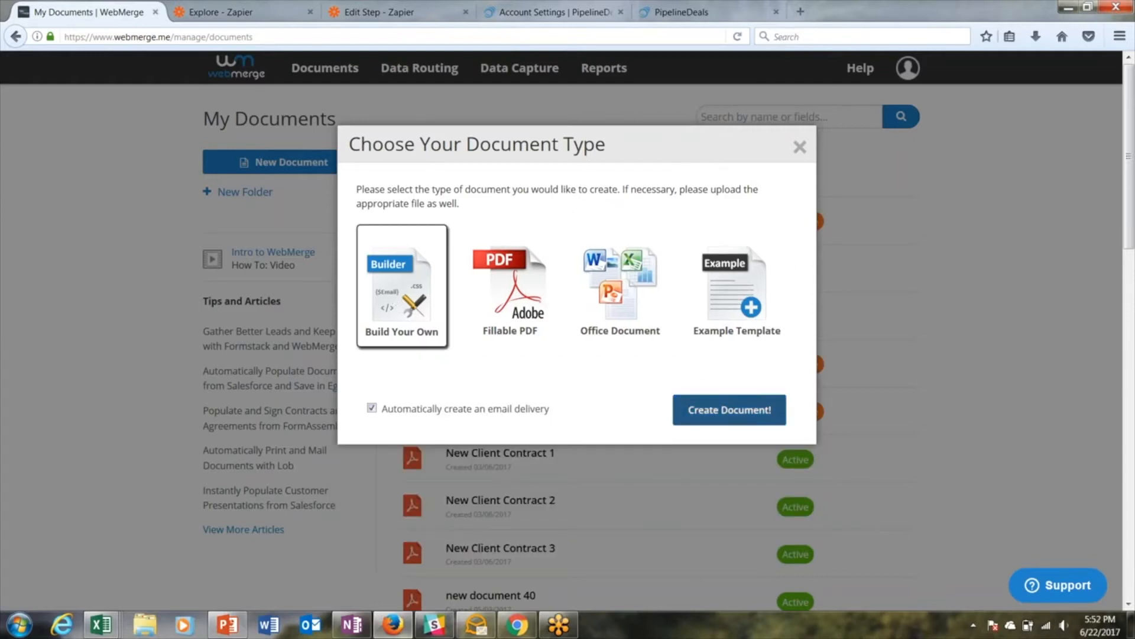
left_click(799, 148)
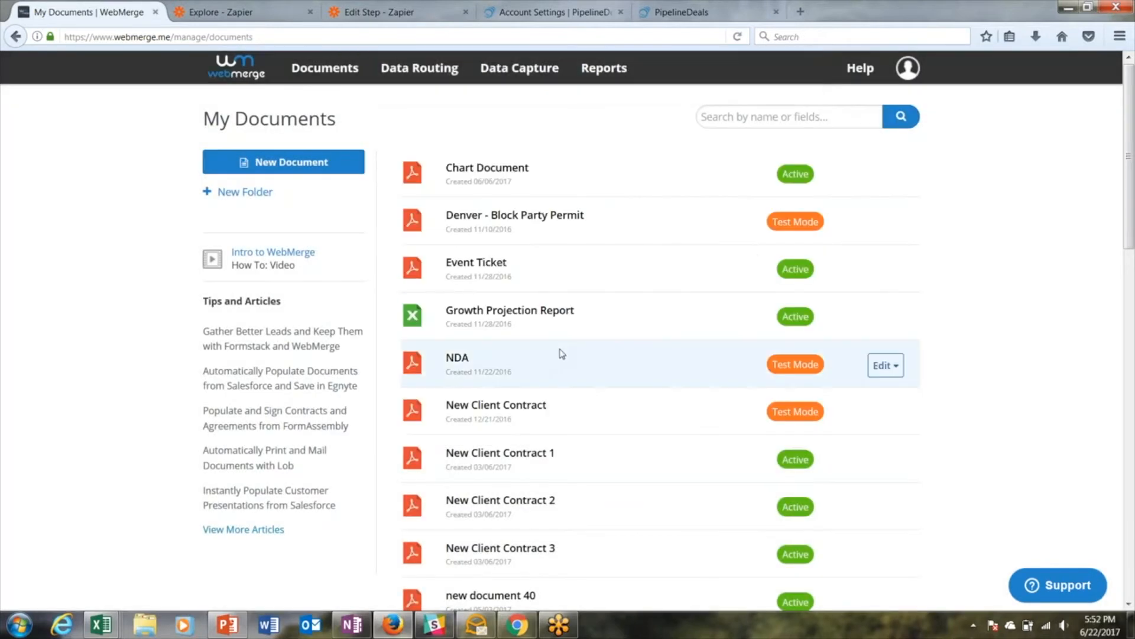
Open the New Client Contract document for editing and highlight the {$organization} merge field in its opening paragraph.
left_click(499, 407)
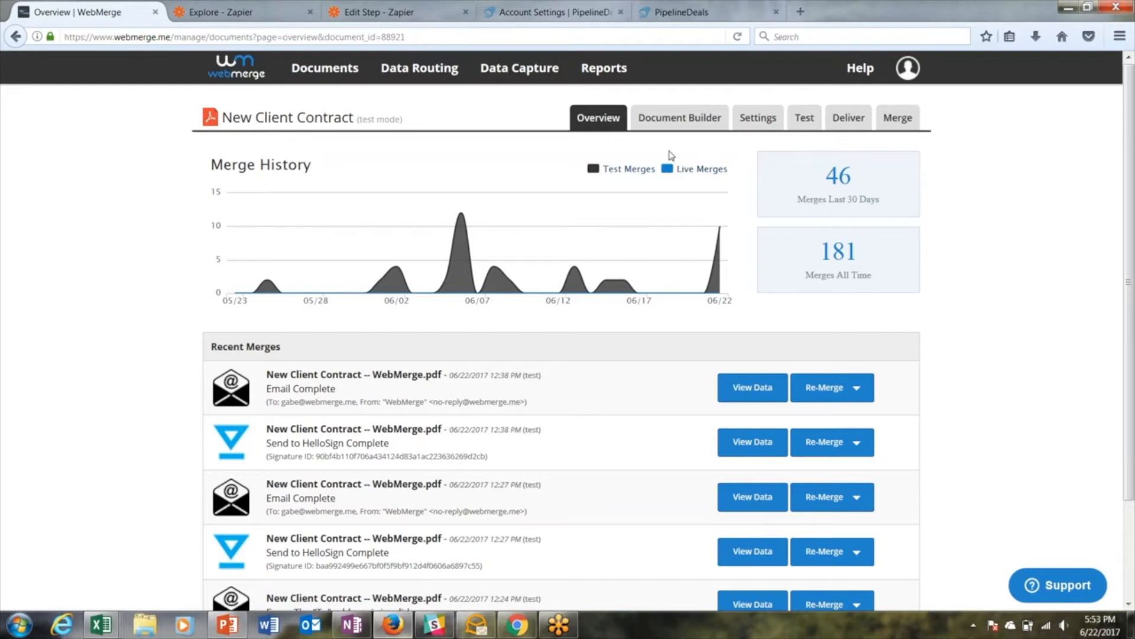
left_click(675, 124)
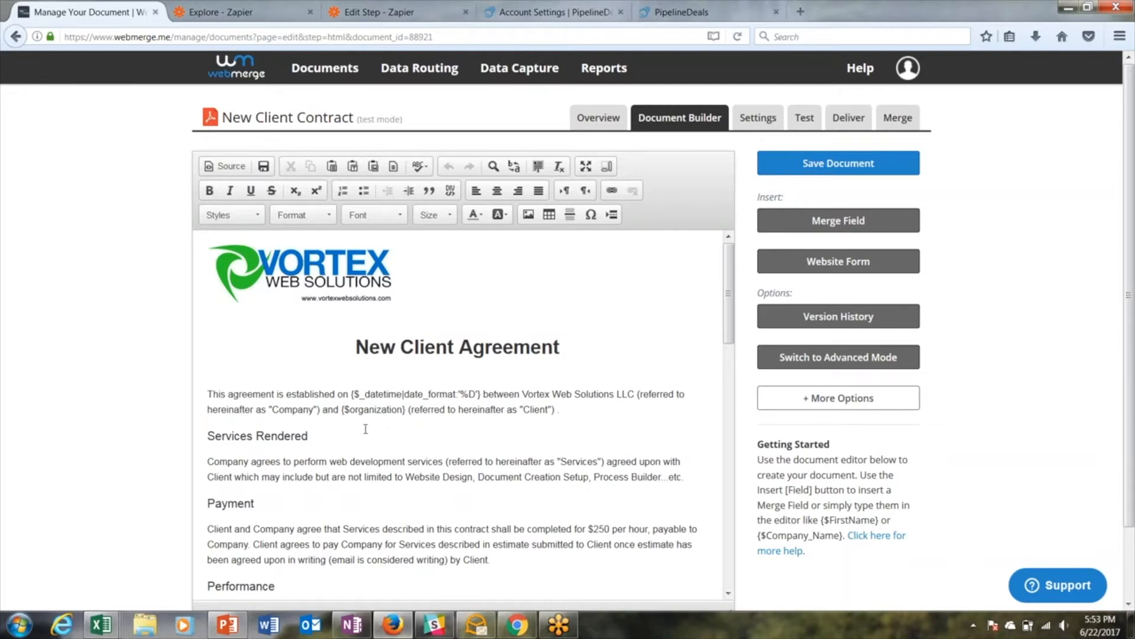
left_click_drag(343, 409, 405, 409)
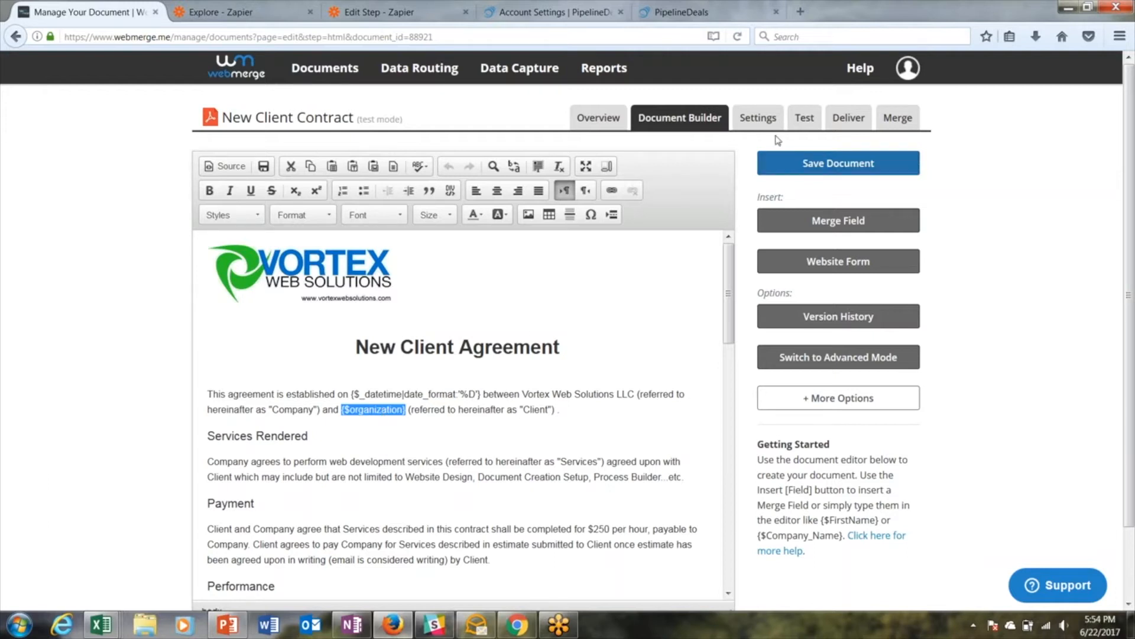
Examine the New Client Contract's name, output and page size settings, leaving the page size at Letter, 8.5x11 in.
left_click(763, 122)
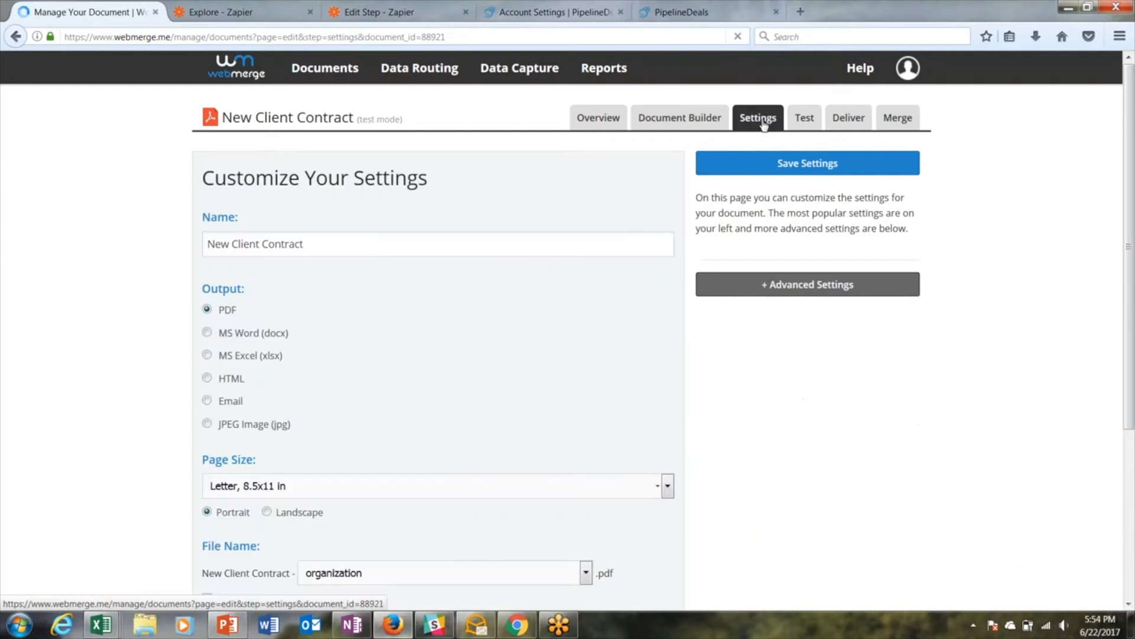
left_click_drag(336, 245, 193, 229)
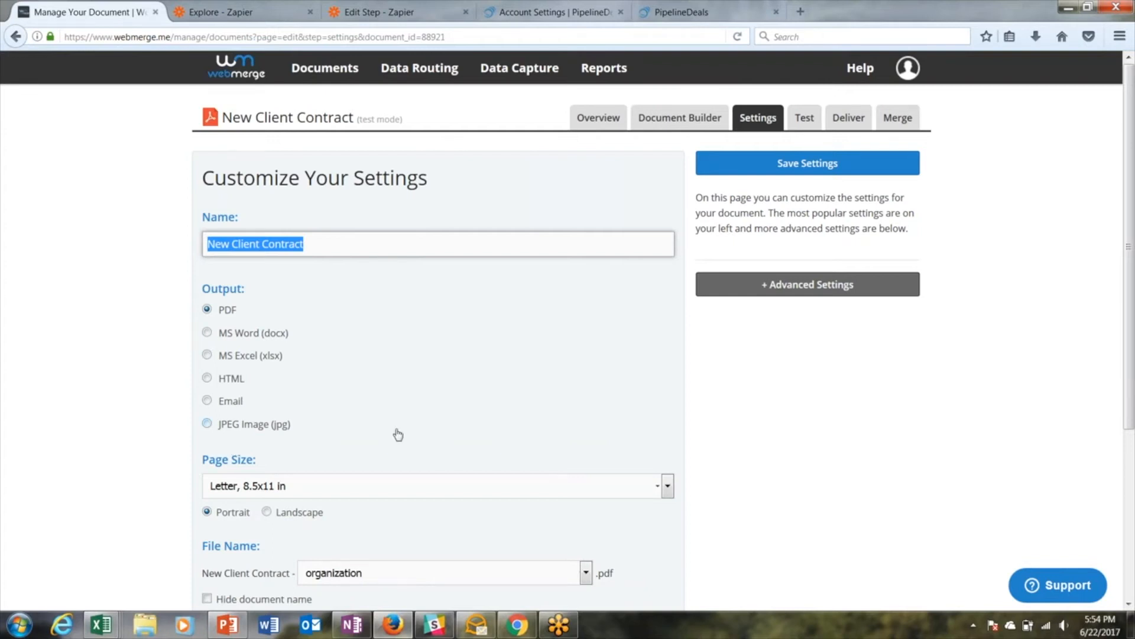
scroll(396, 434, "down", 1)
scroll(398, 435, "down", 3)
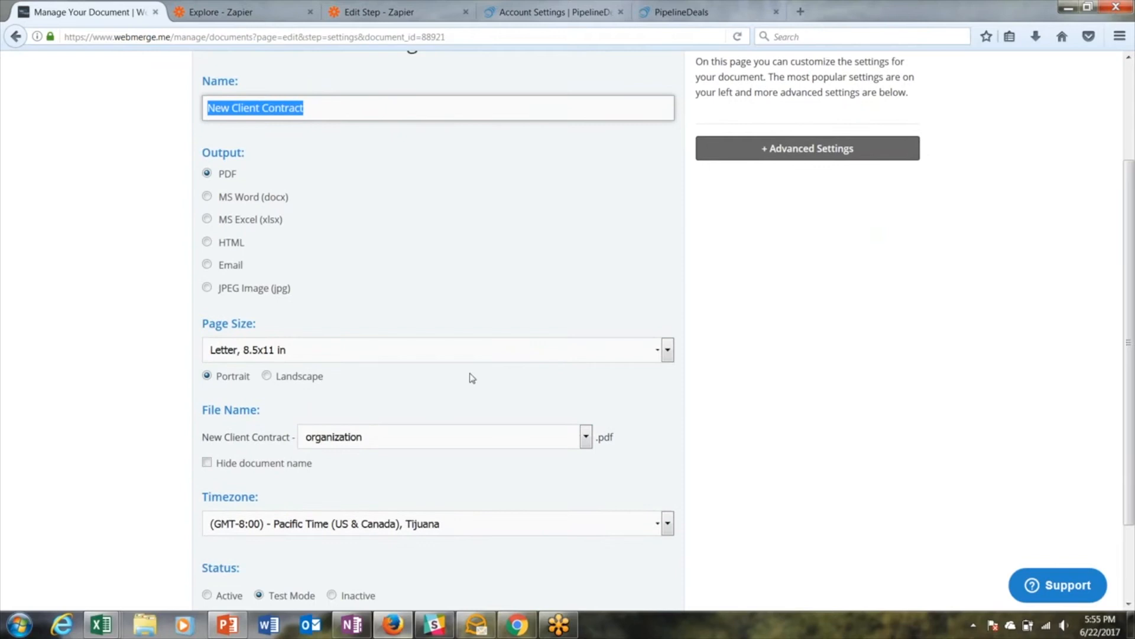
left_click(667, 350)
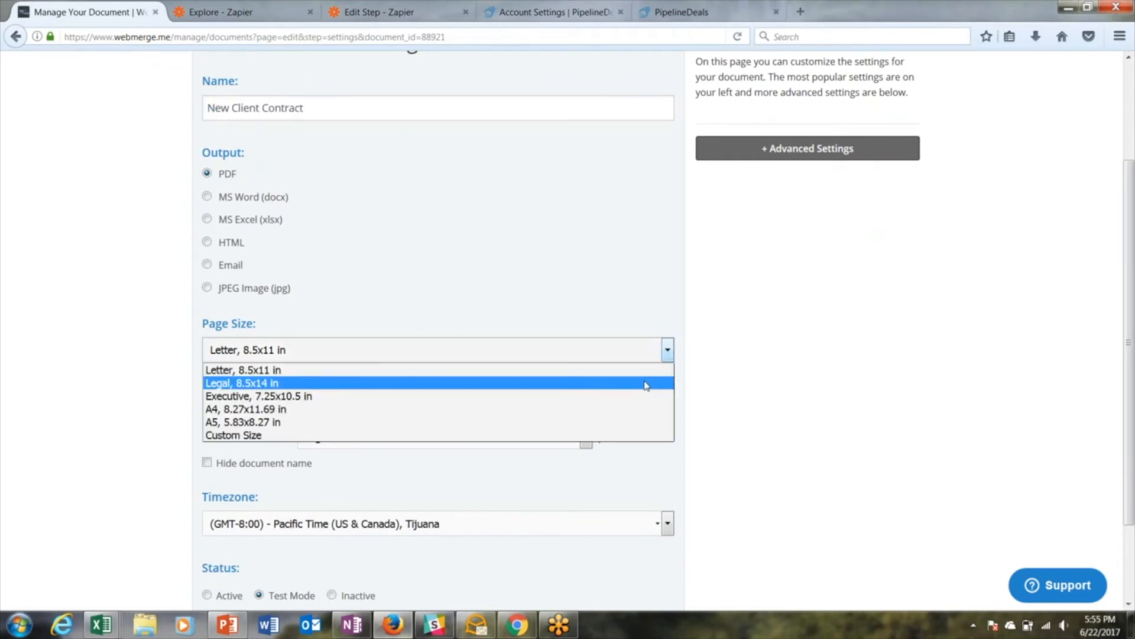
left_click(635, 459)
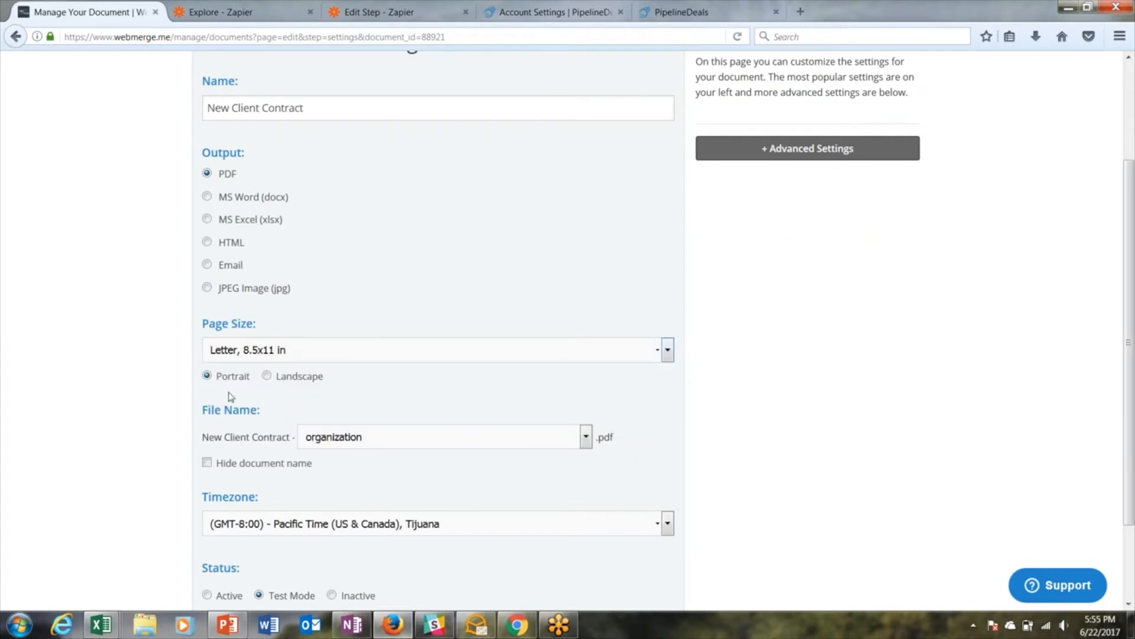
Review the merge fields available for the contract's file name and keep its status on Test Mode.
scroll(233, 351, "down", 2)
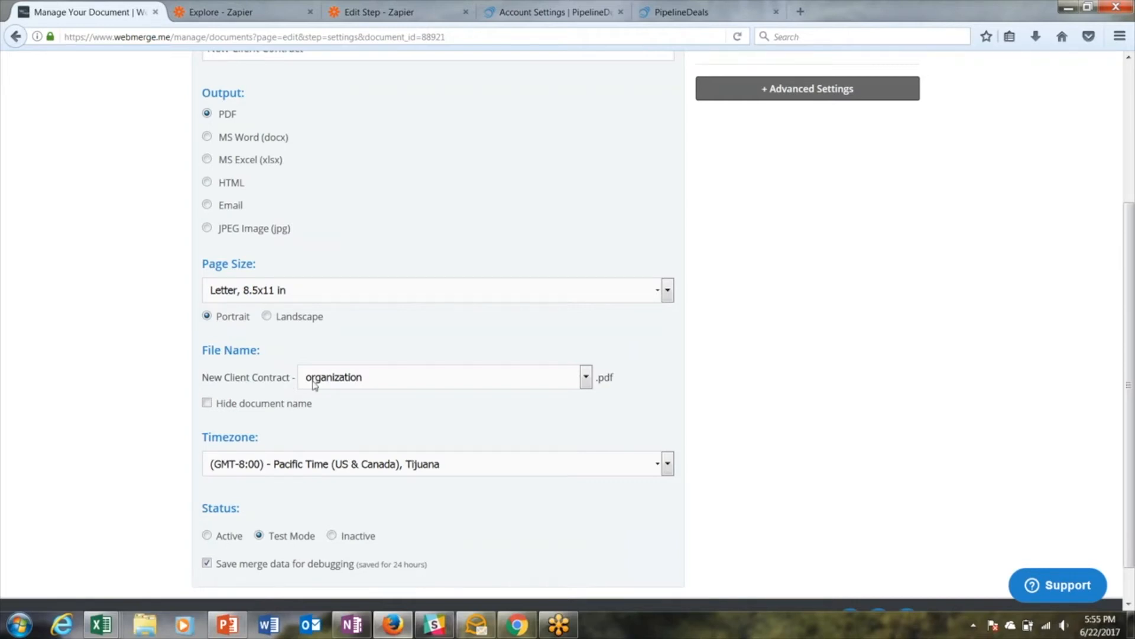
left_click(585, 377)
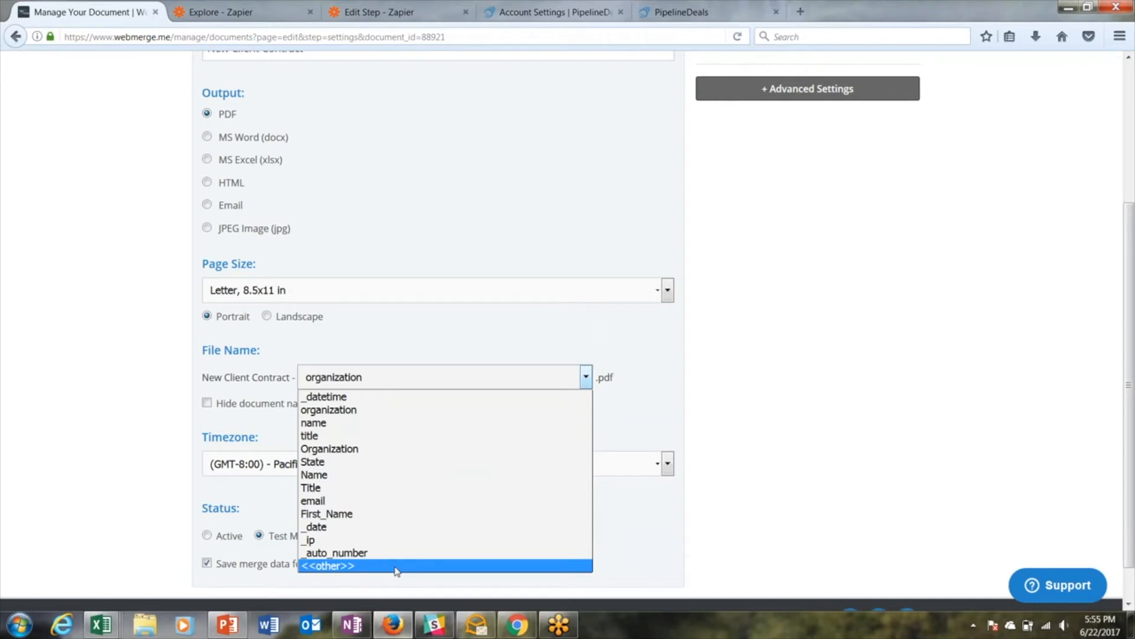
left_click(416, 418)
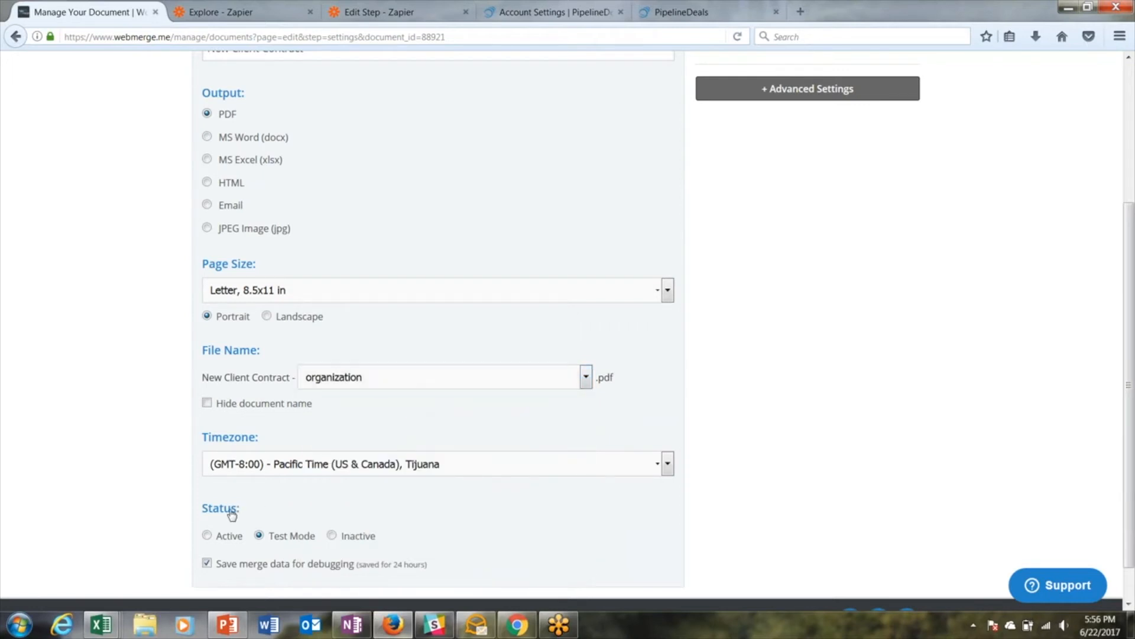
left_click(260, 536)
scroll(748, 196, "up", 4)
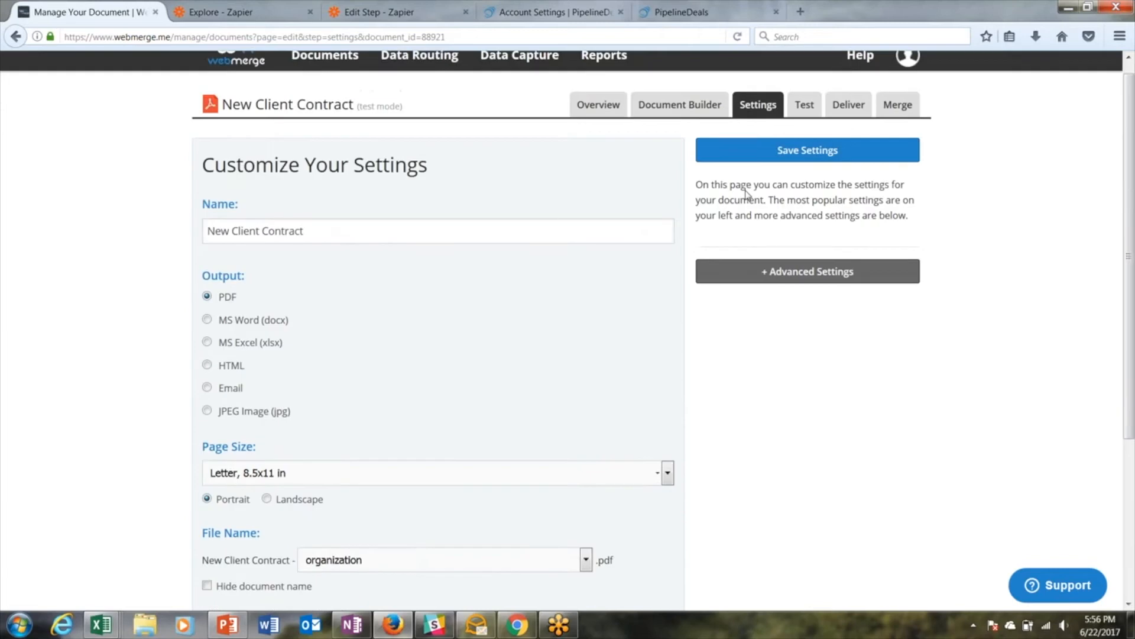
Browse the contract's new delivery options for CRM, document storage, e-signature, mail and other services, and close without adding a delivery.
left_click(847, 120)
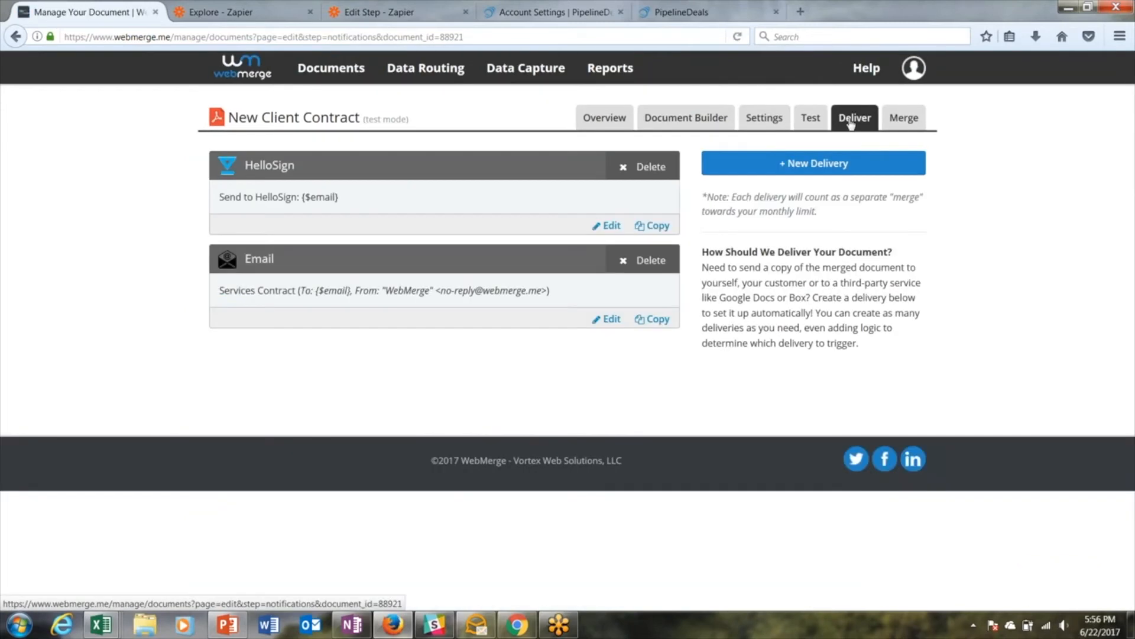
left_click(814, 166)
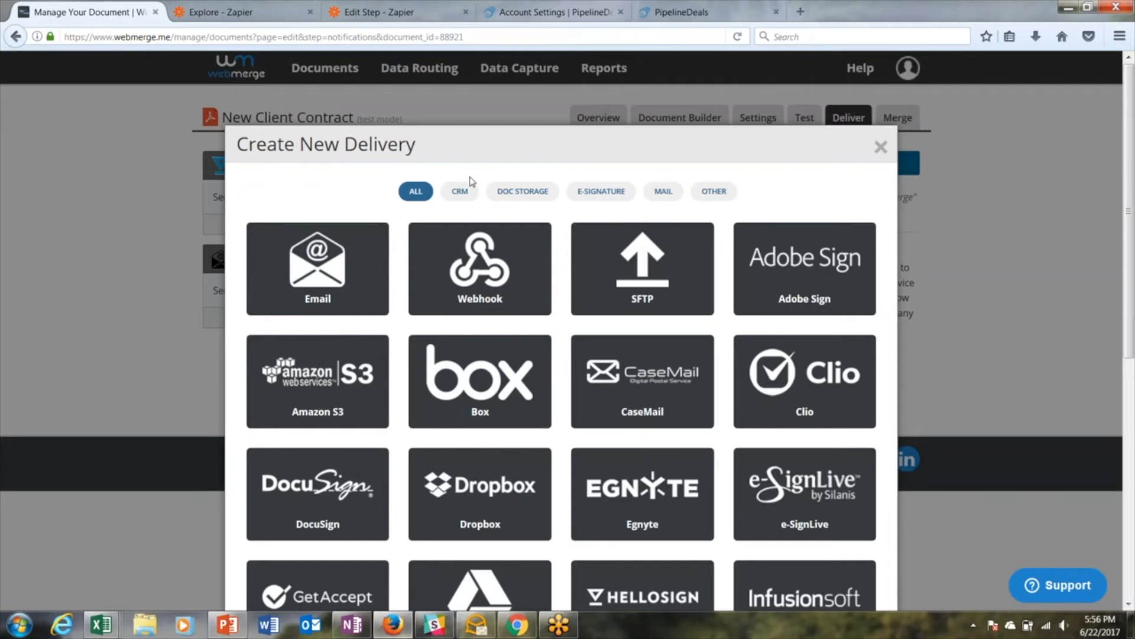
left_click(460, 191)
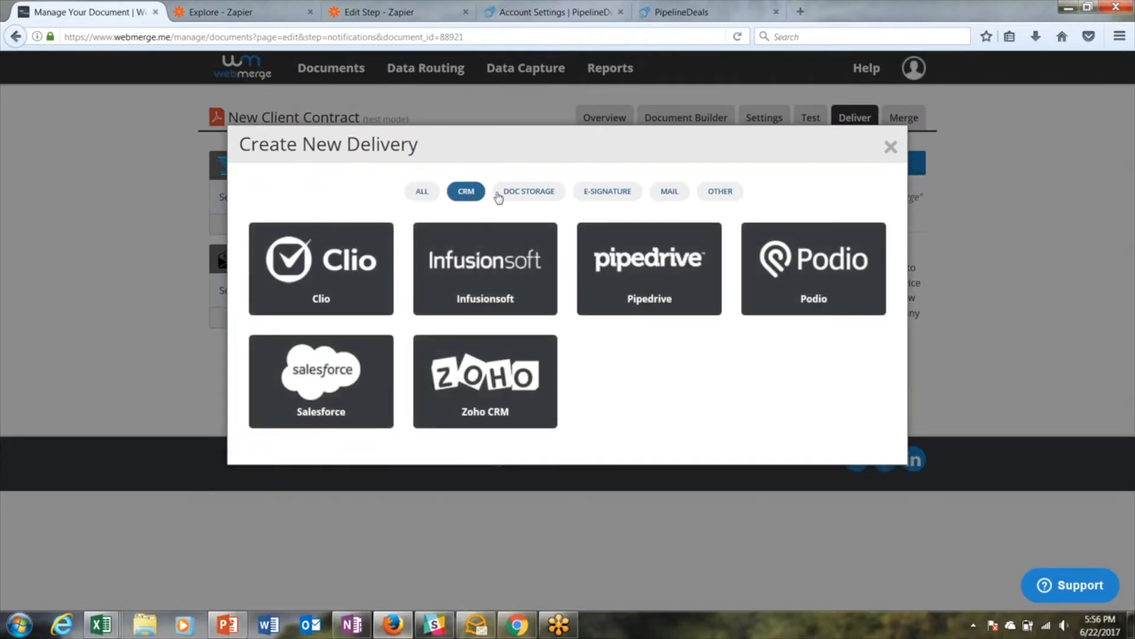
left_click(530, 195)
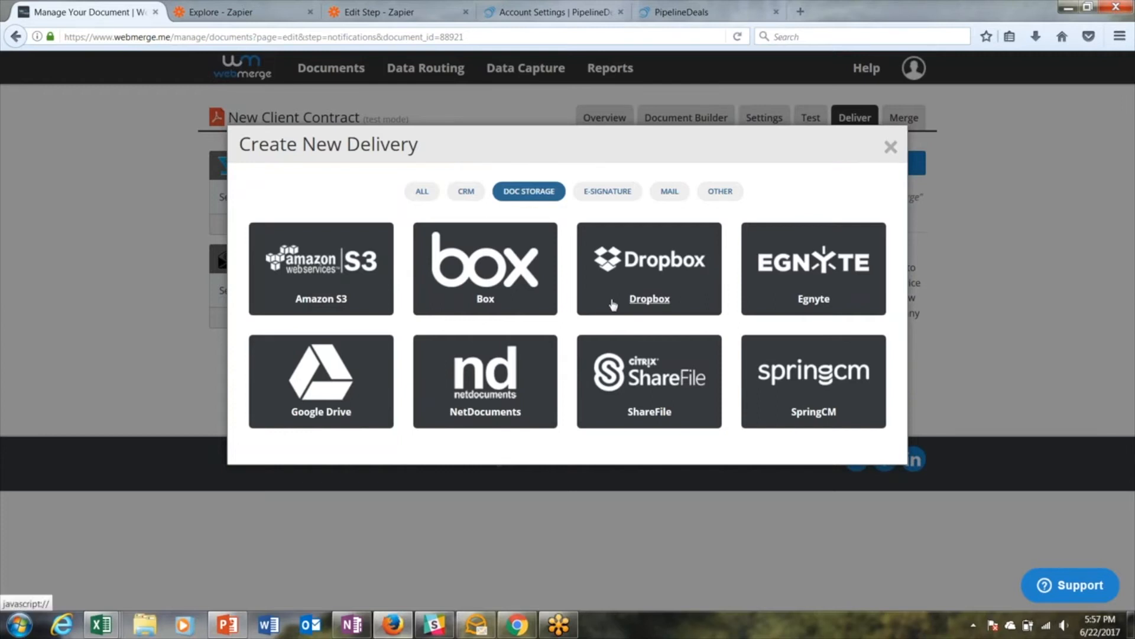
left_click(618, 194)
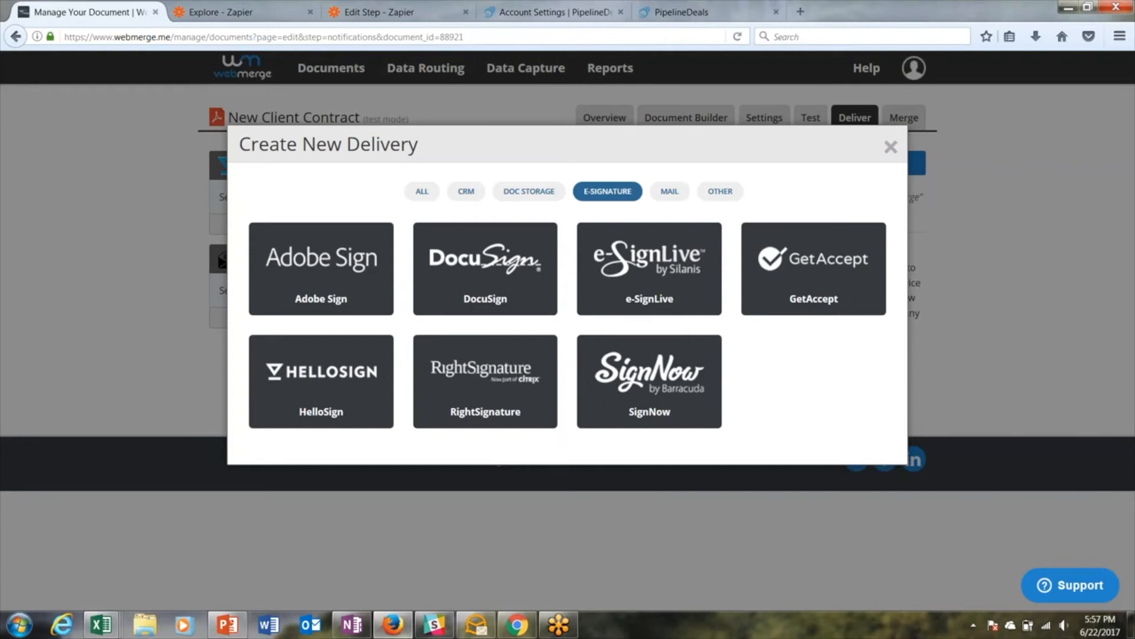
left_click(671, 201)
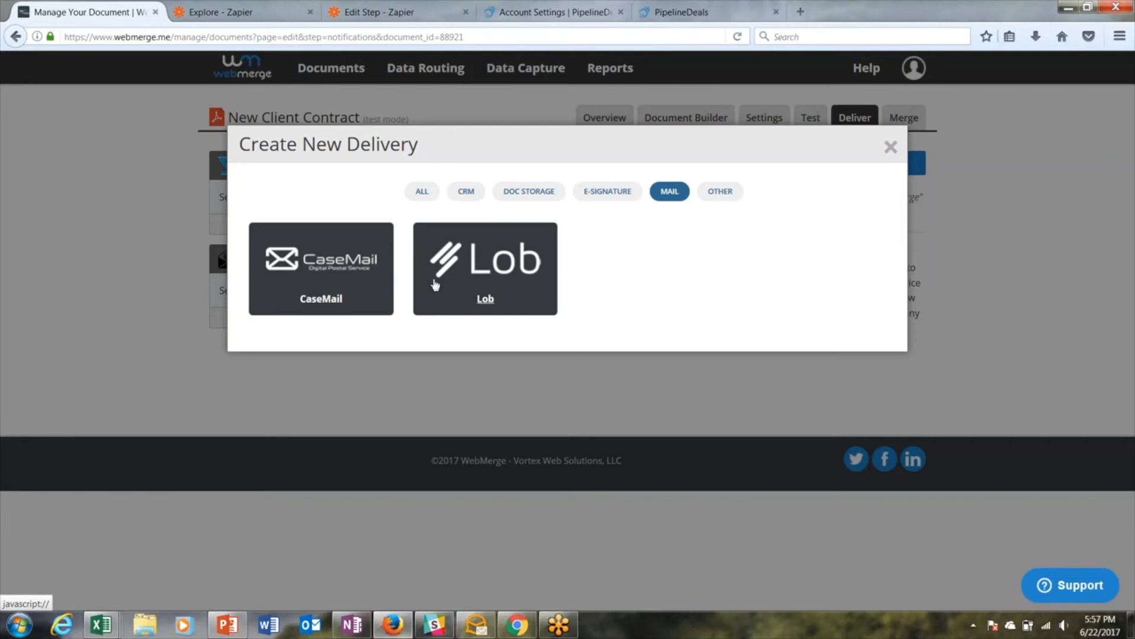
left_click(724, 200)
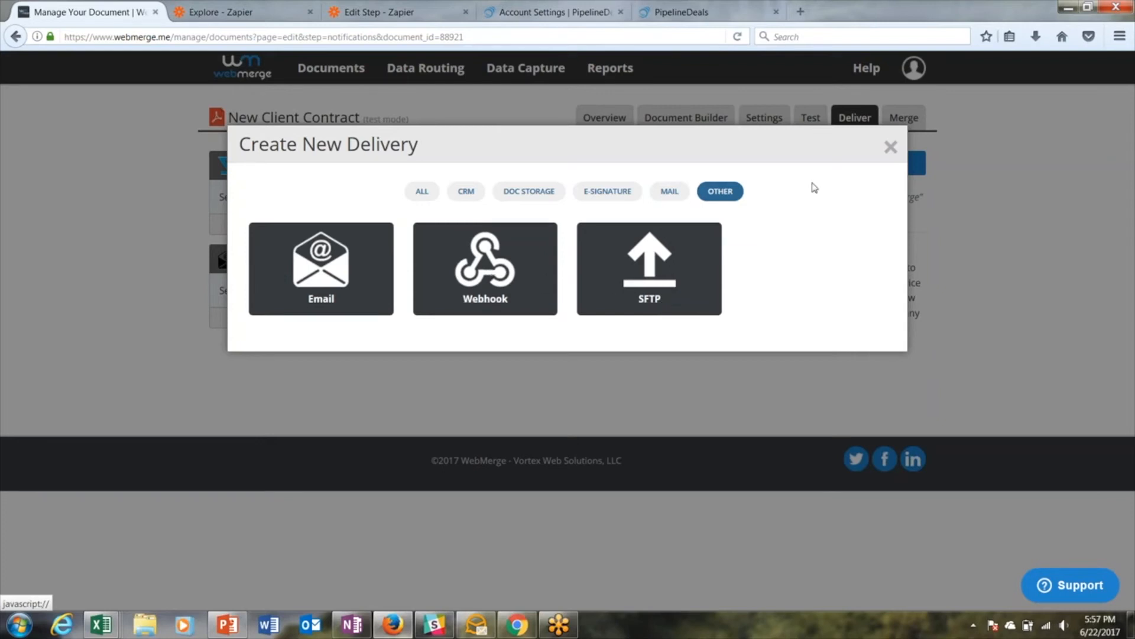
left_click(890, 147)
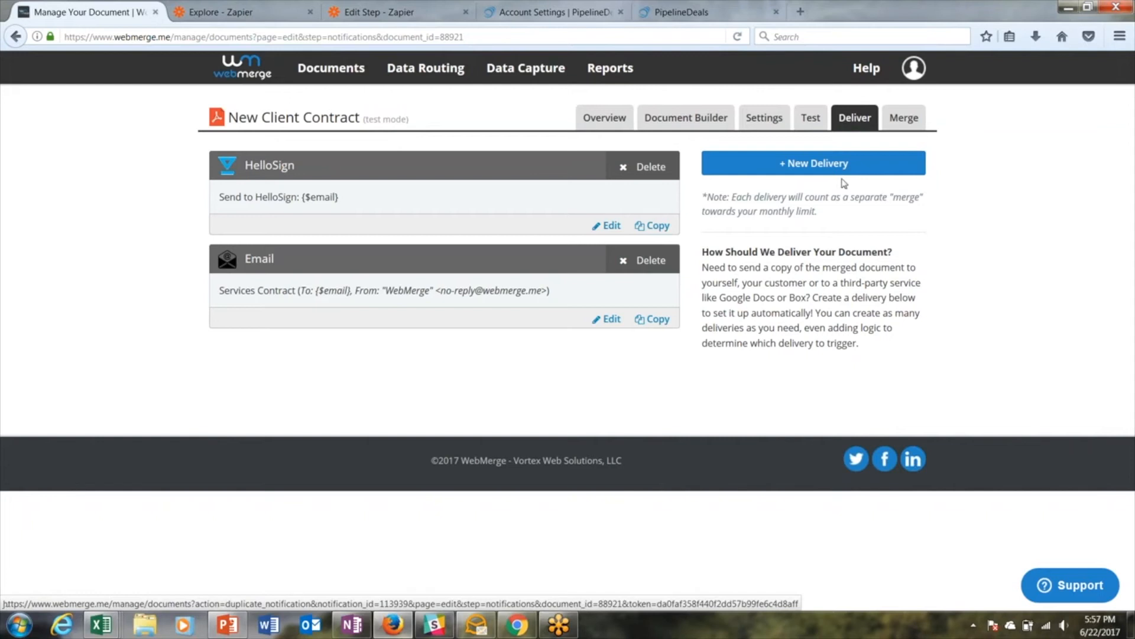
View the contract's merge integration options, and bring up the PipelineDeals trigger choices in the existing zap in Zapier.
left_click(904, 118)
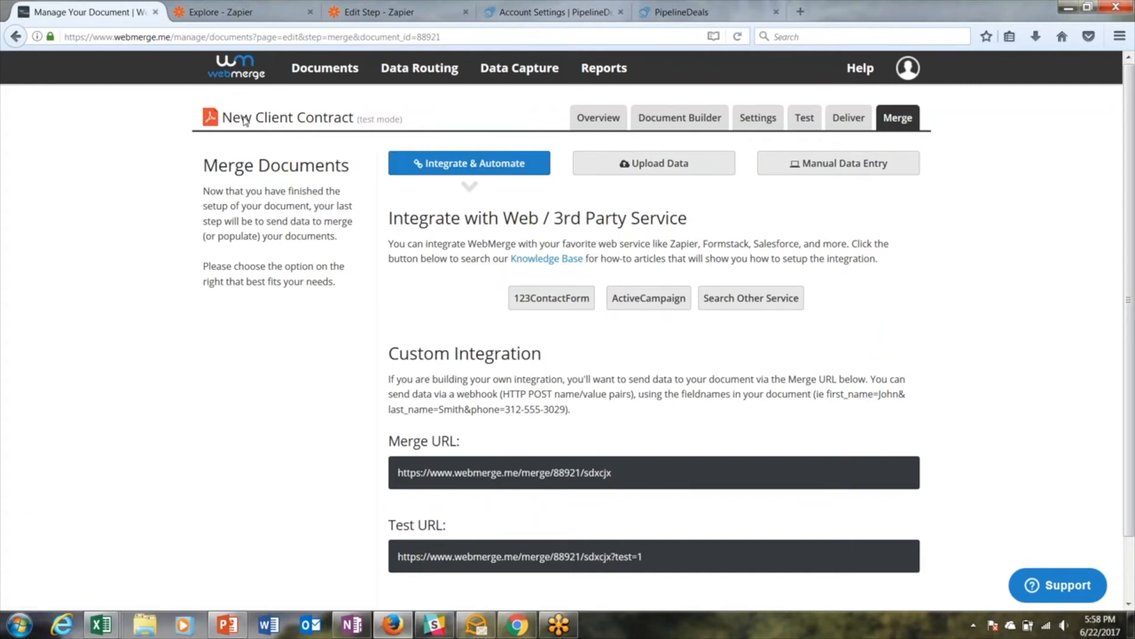
left_click(246, 14)
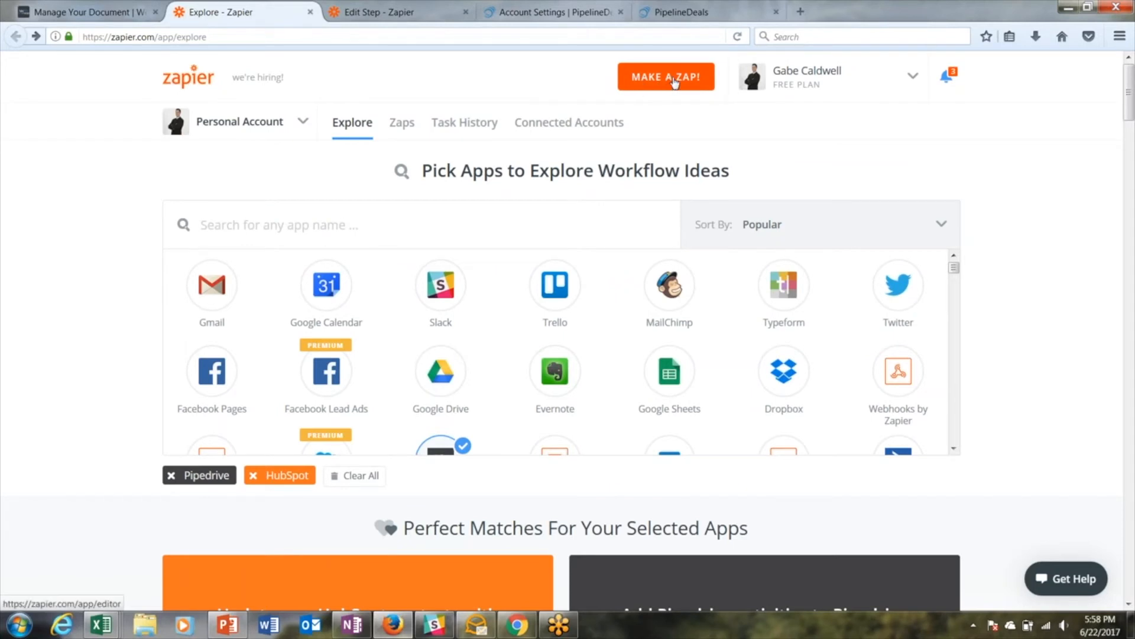
left_click(405, 15)
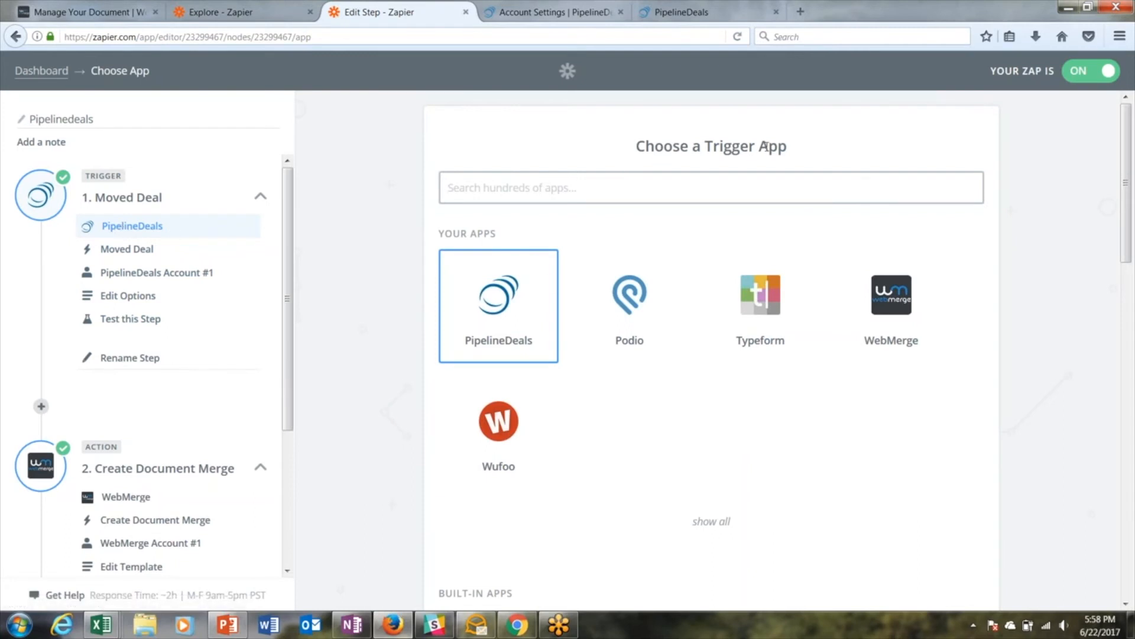
left_click(498, 301)
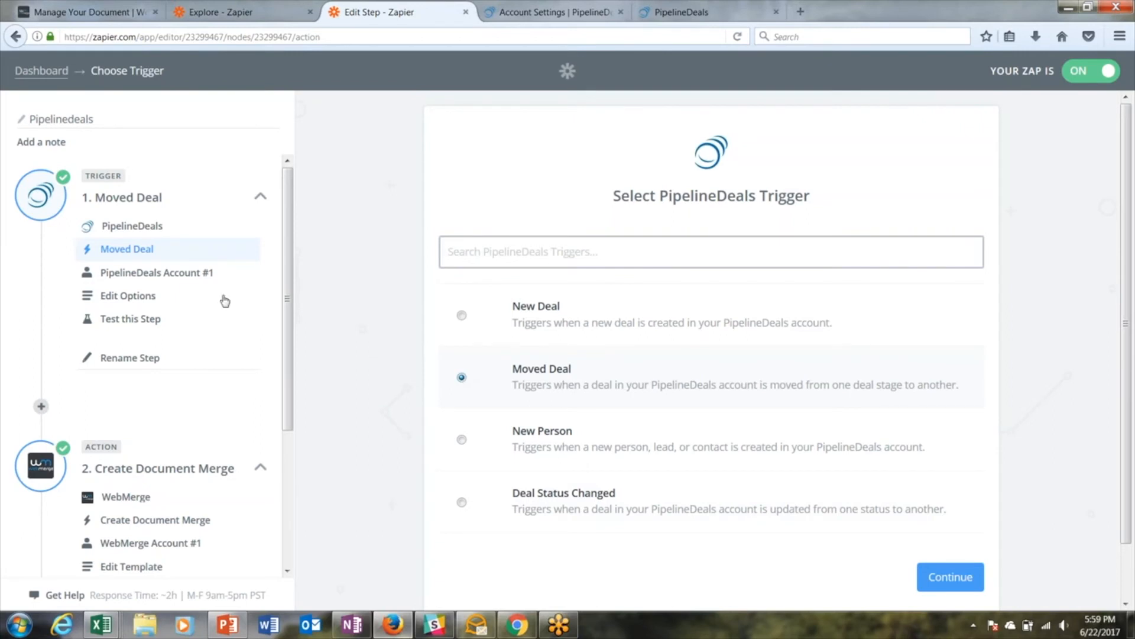
Check the account settings in PipelineDeals, and continue the zap's trigger with PipelineDeals Account #1 as its connected account.
left_click(168, 273)
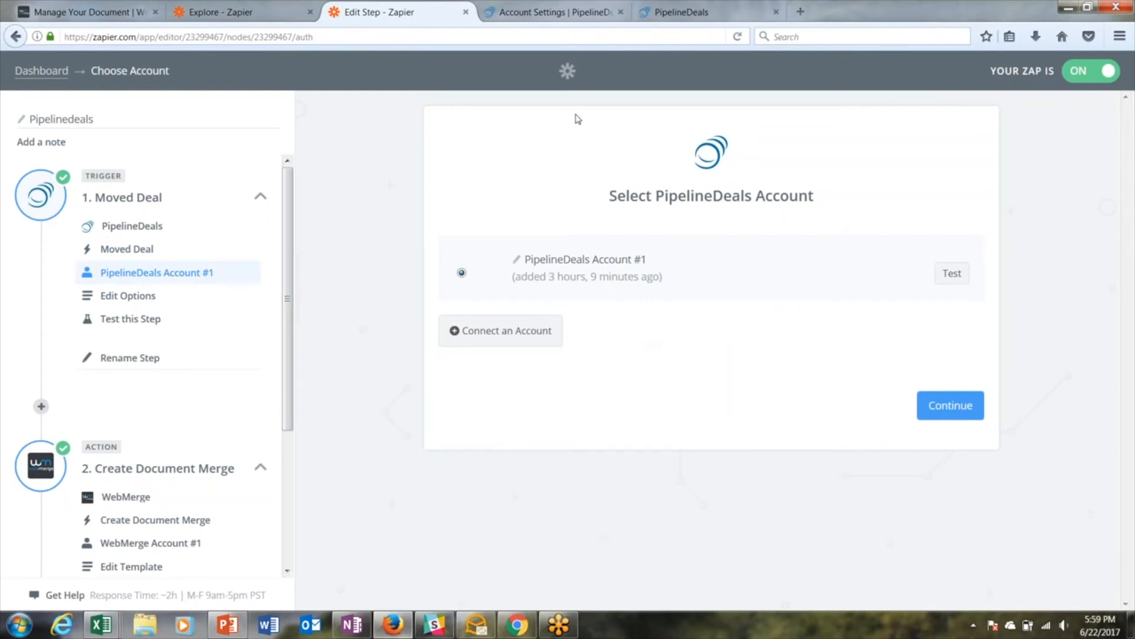
left_click(572, 16)
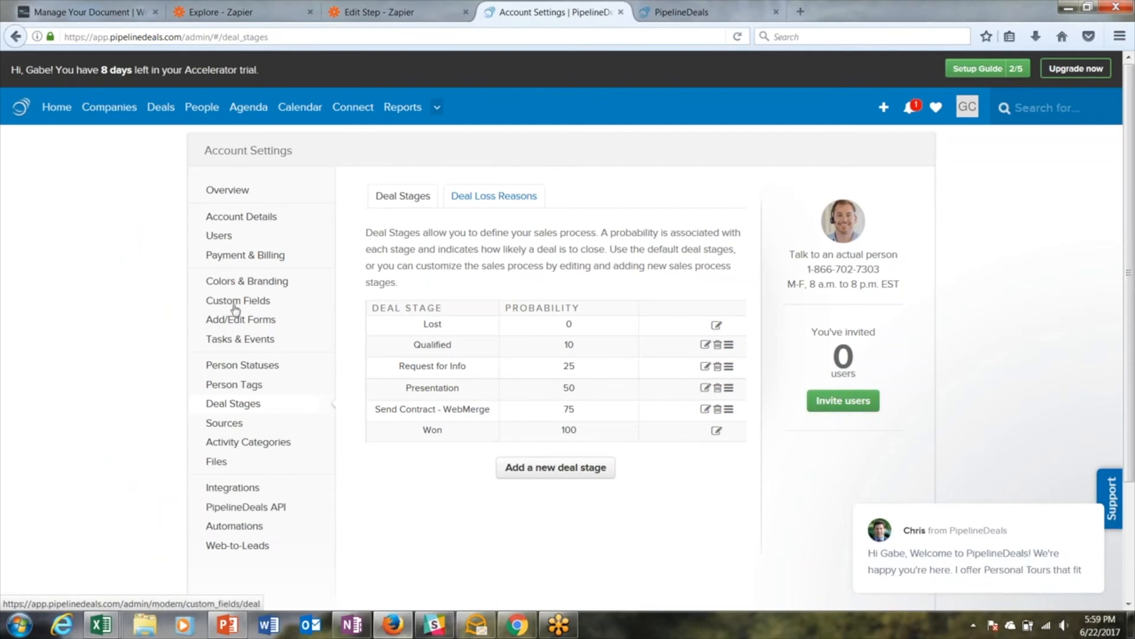
left_click(384, 13)
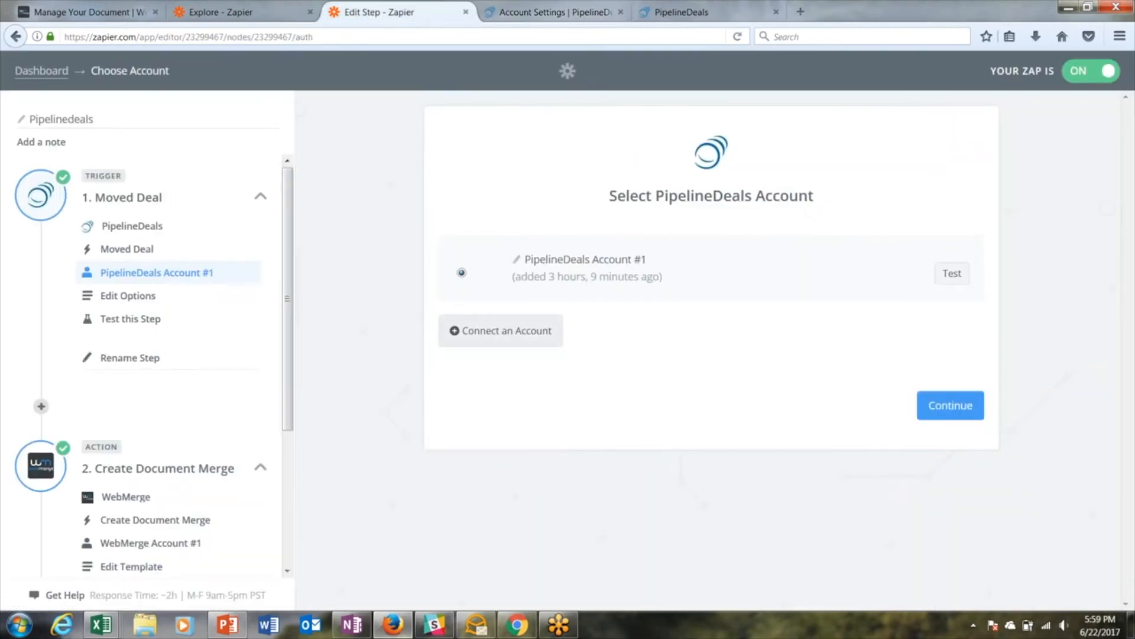
left_click(952, 407)
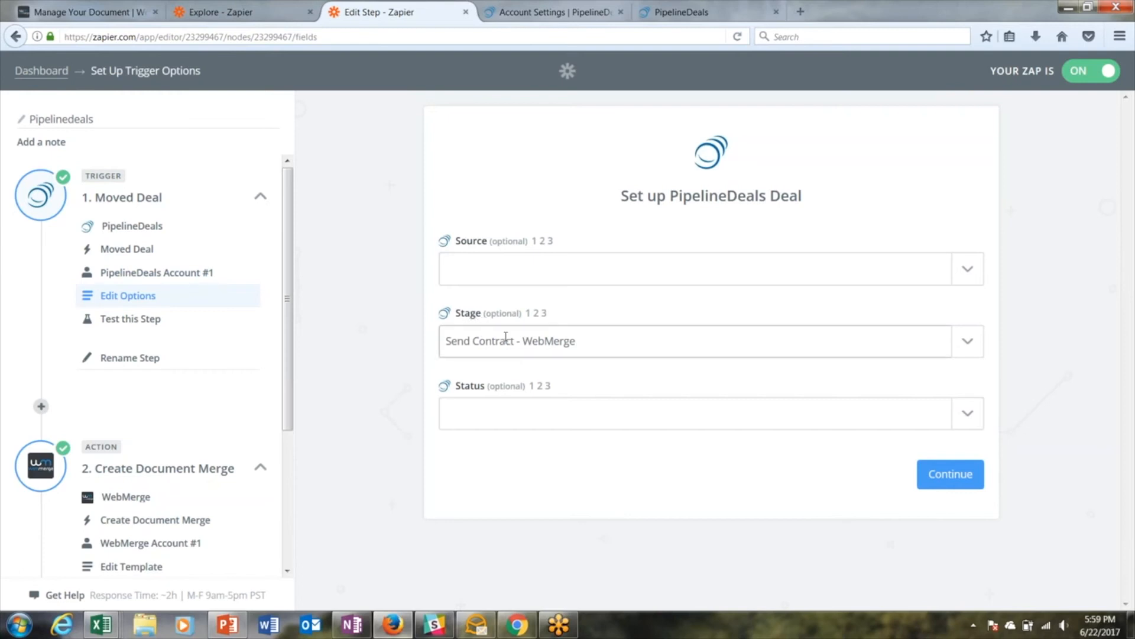
Review the deal stages in PipelineDeals, set the zap's trigger stage to Send Contract - WebMerge, and continue past the trigger test.
left_click(566, 15)
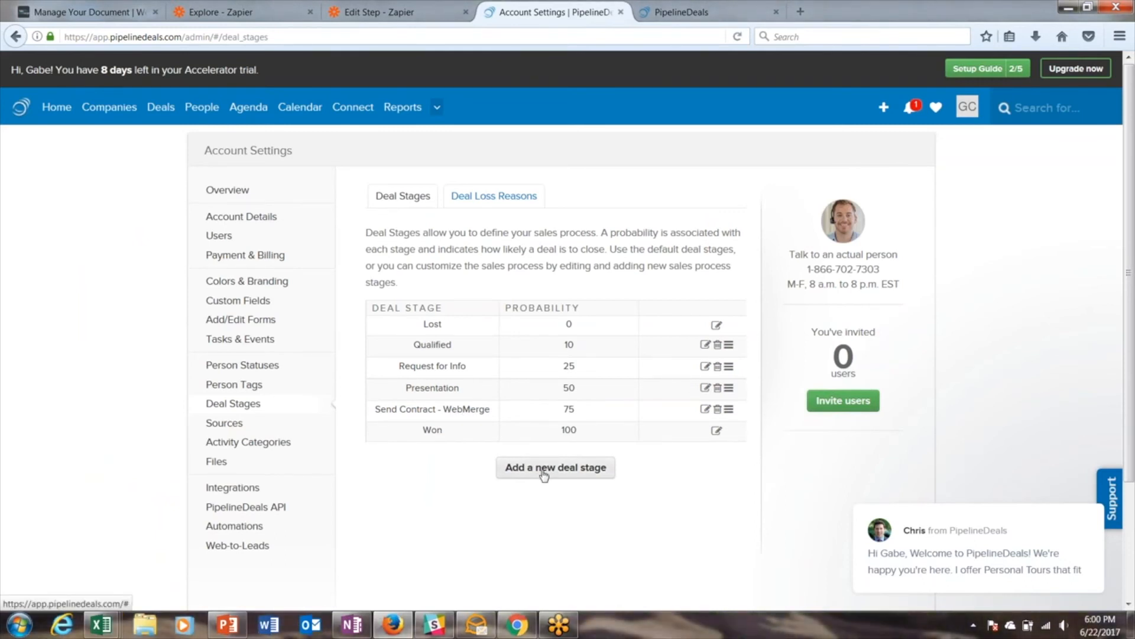
left_click(386, 18)
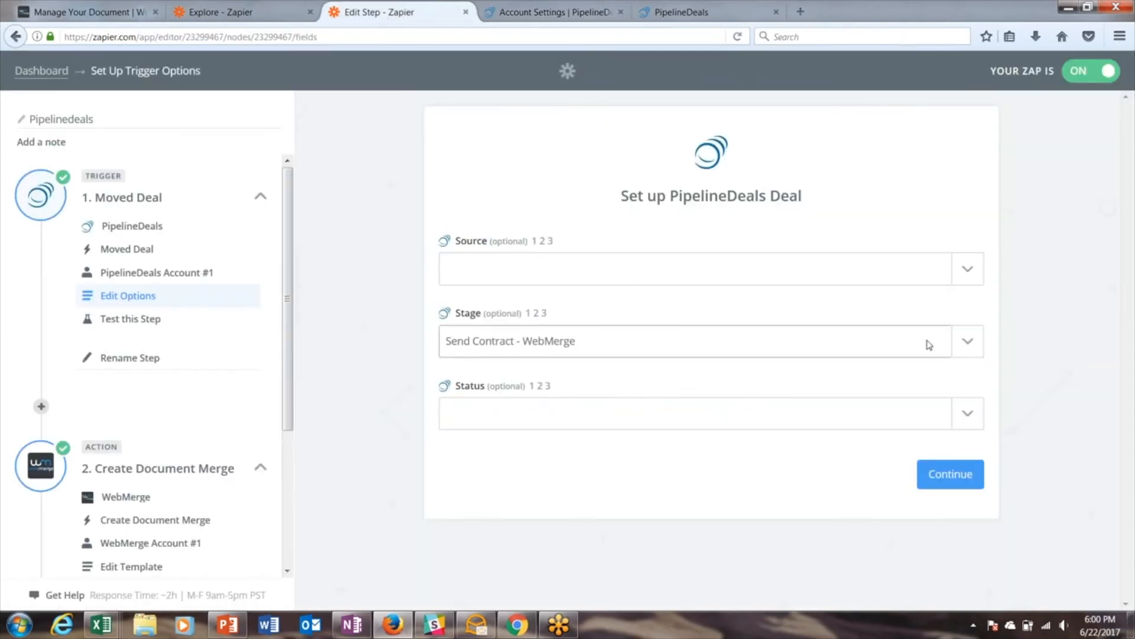
left_click(964, 349)
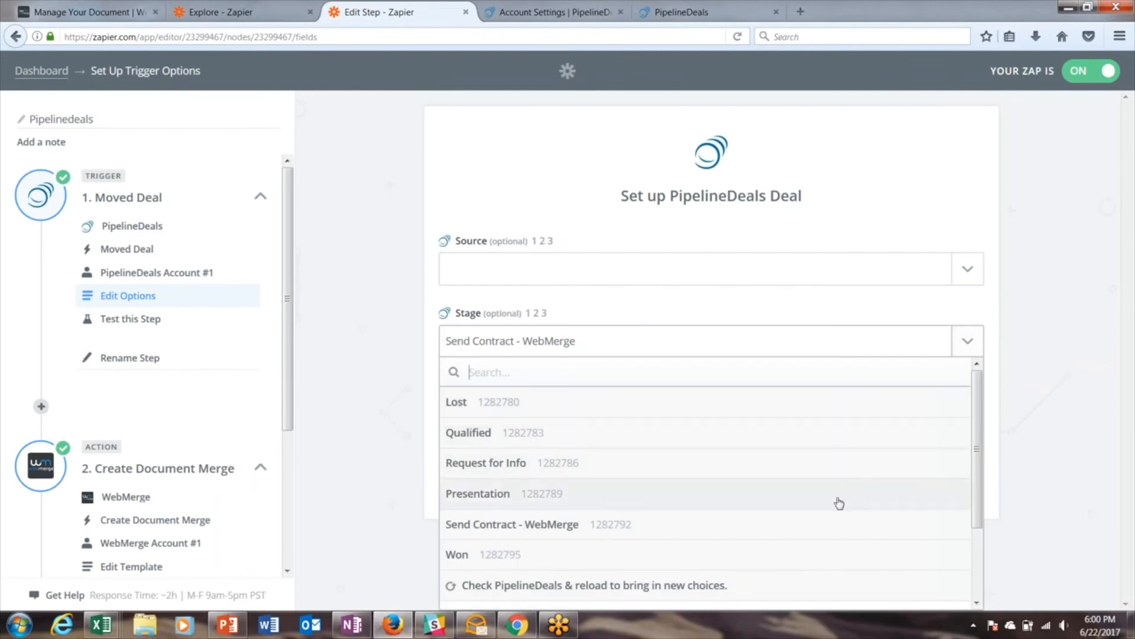
left_click(818, 528)
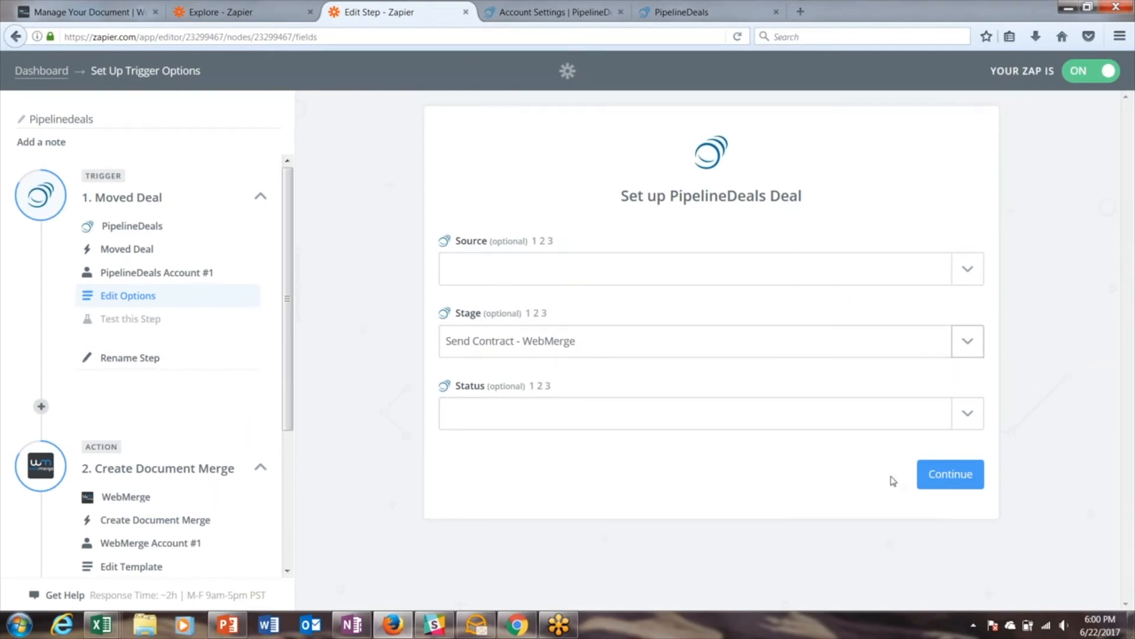
left_click(945, 480)
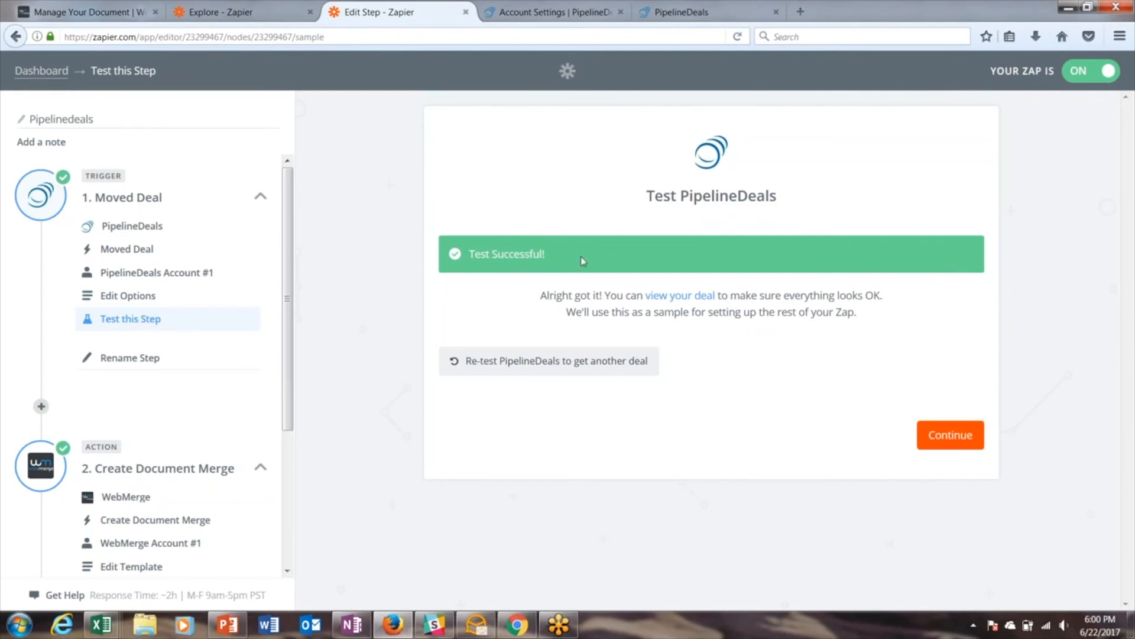
left_click(946, 435)
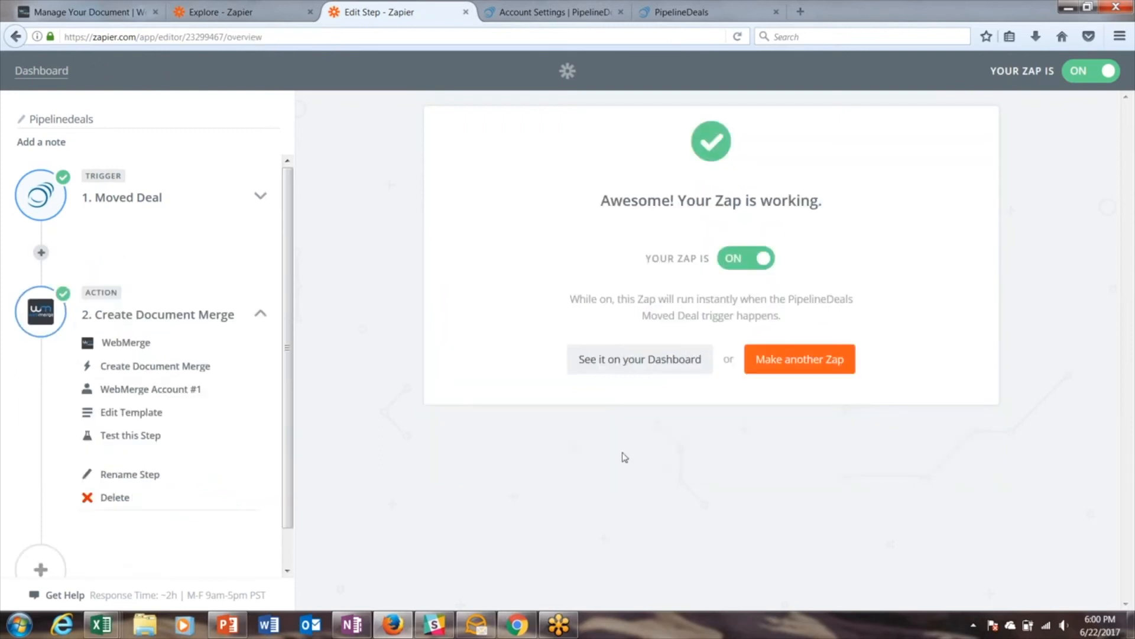
Choose WebMerge as the zap's action app with Create Document Merge as its action.
left_click(125, 349)
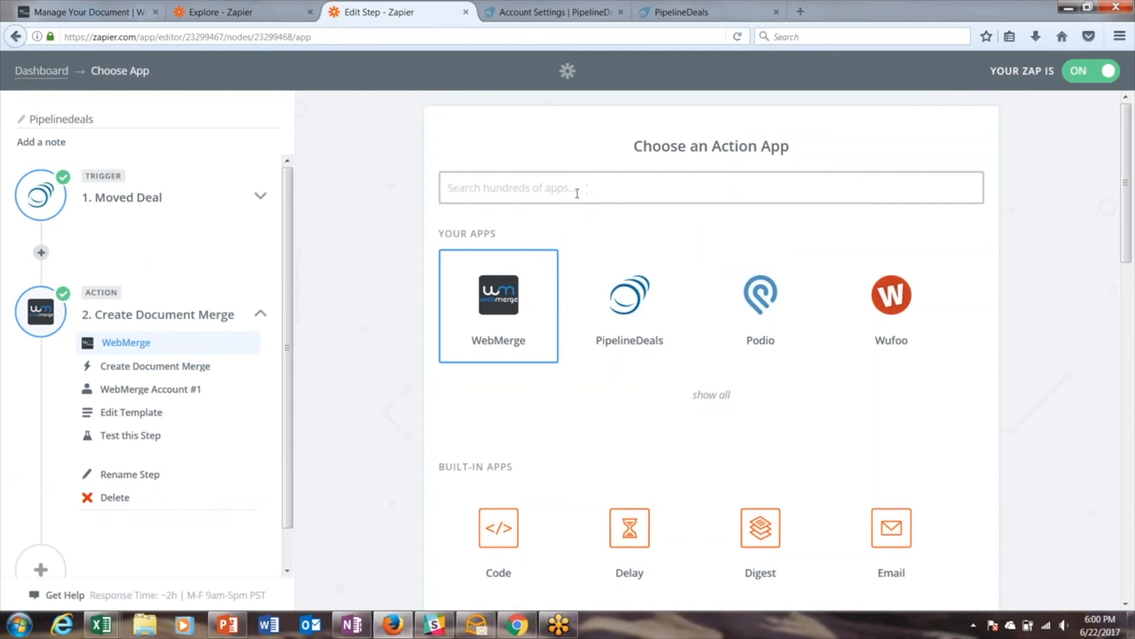
left_click(502, 302)
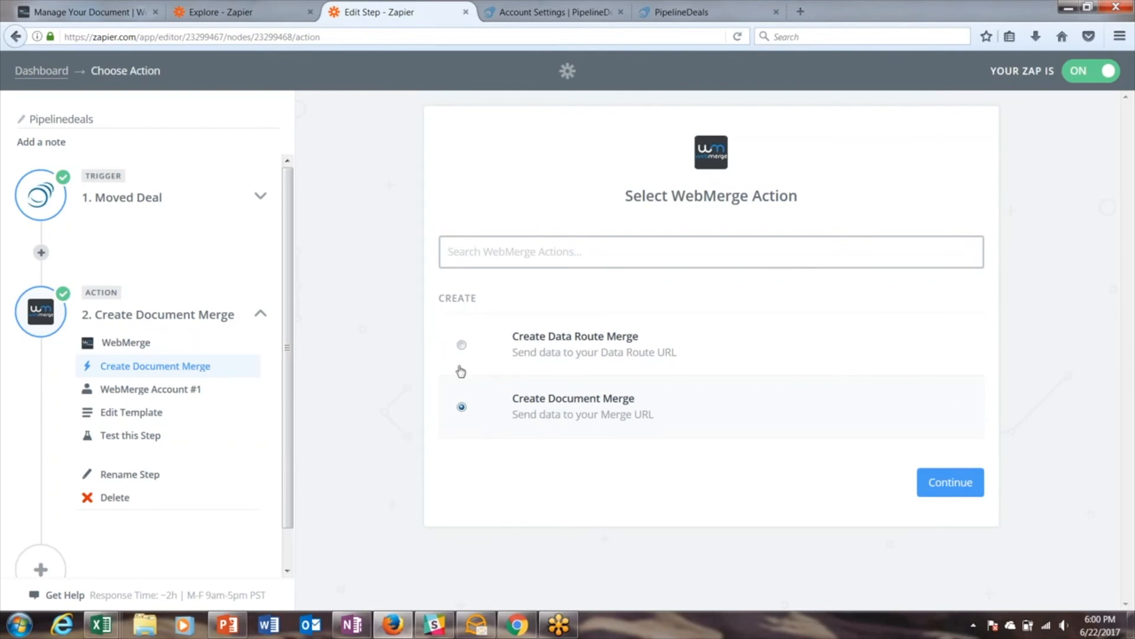
left_click(462, 408)
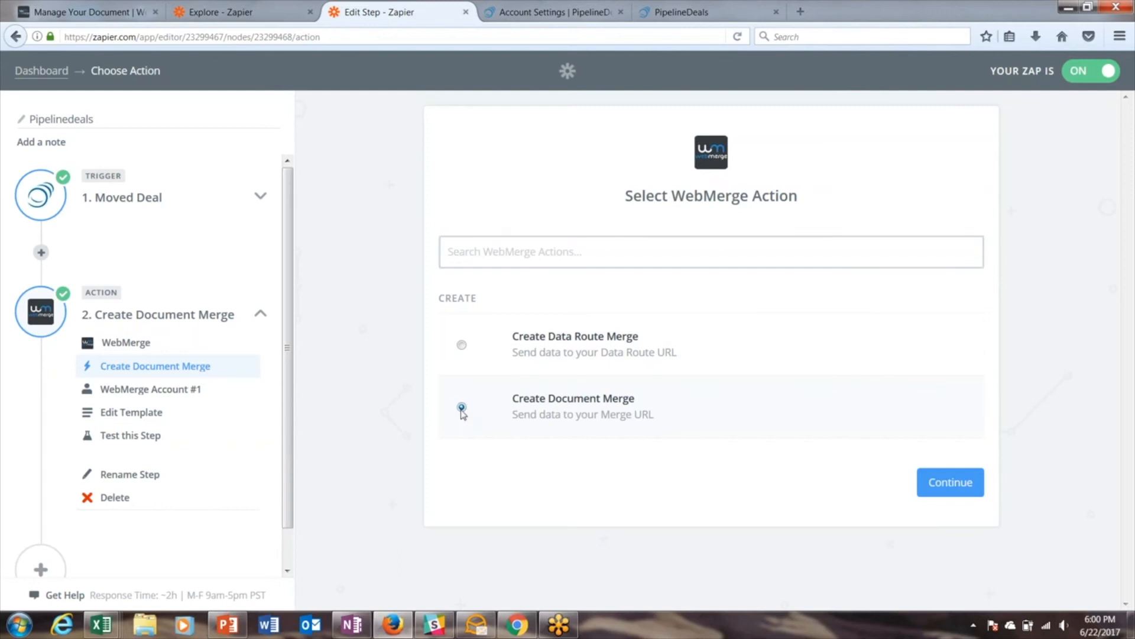
left_click(952, 484)
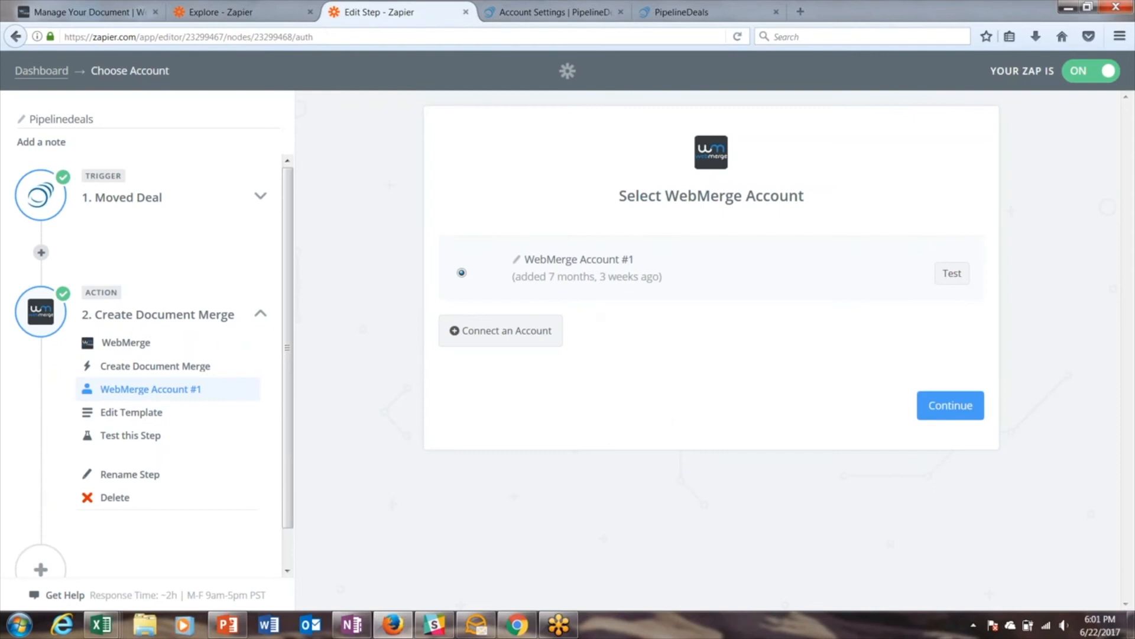
Look at the account options in WebMerge, and test WebMerge Account #1 in the zap before continuing with it.
left_click(88, 17)
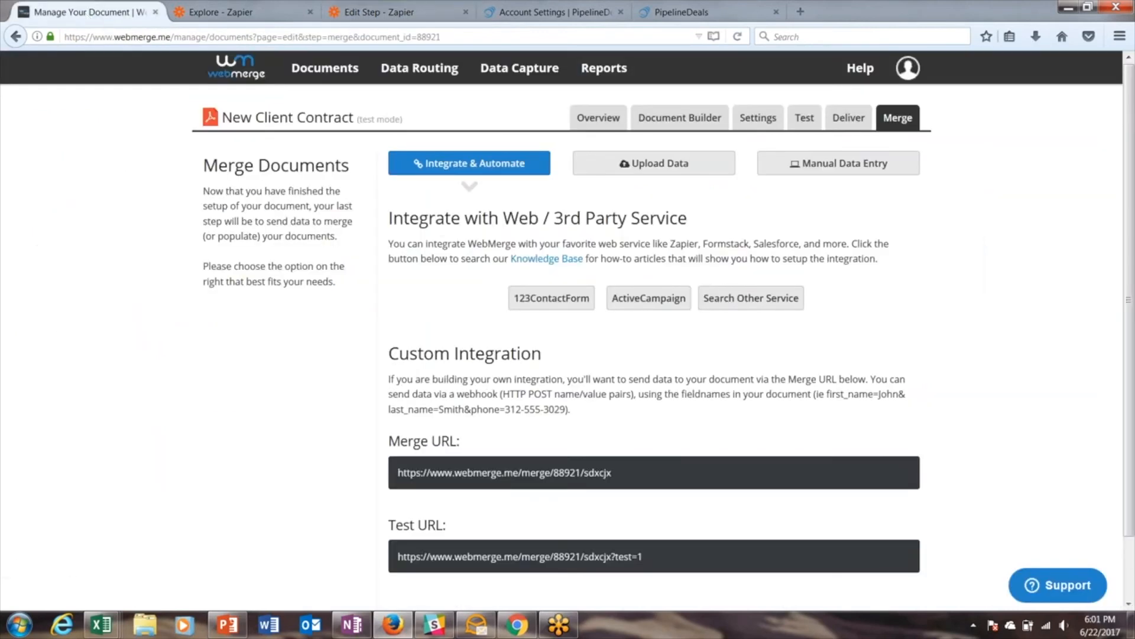
left_click(906, 72)
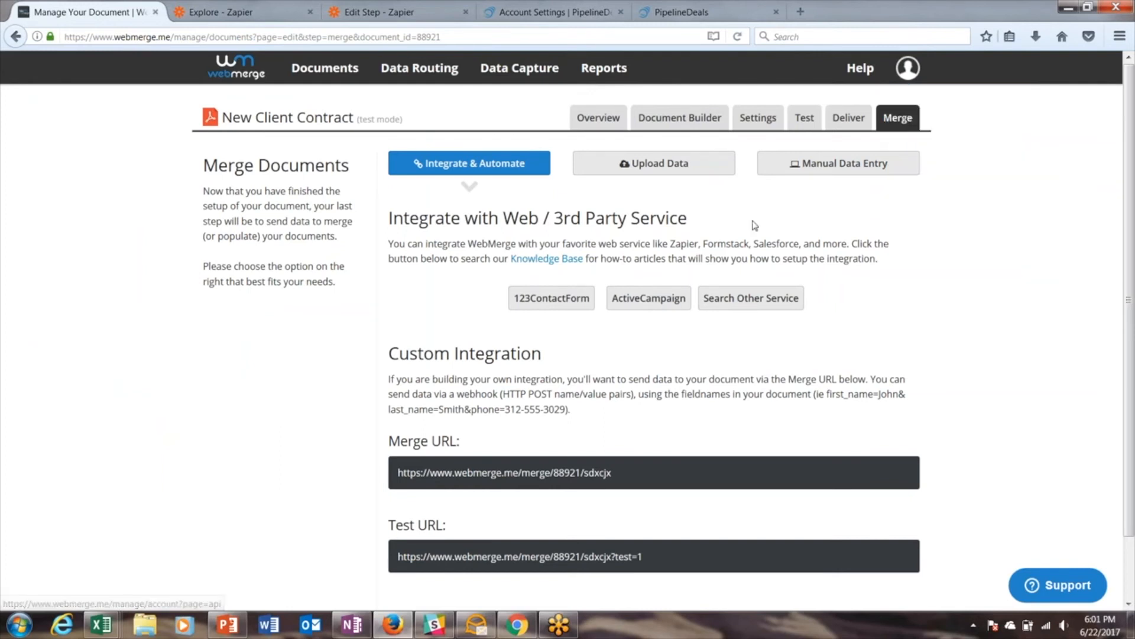
left_click(337, 14)
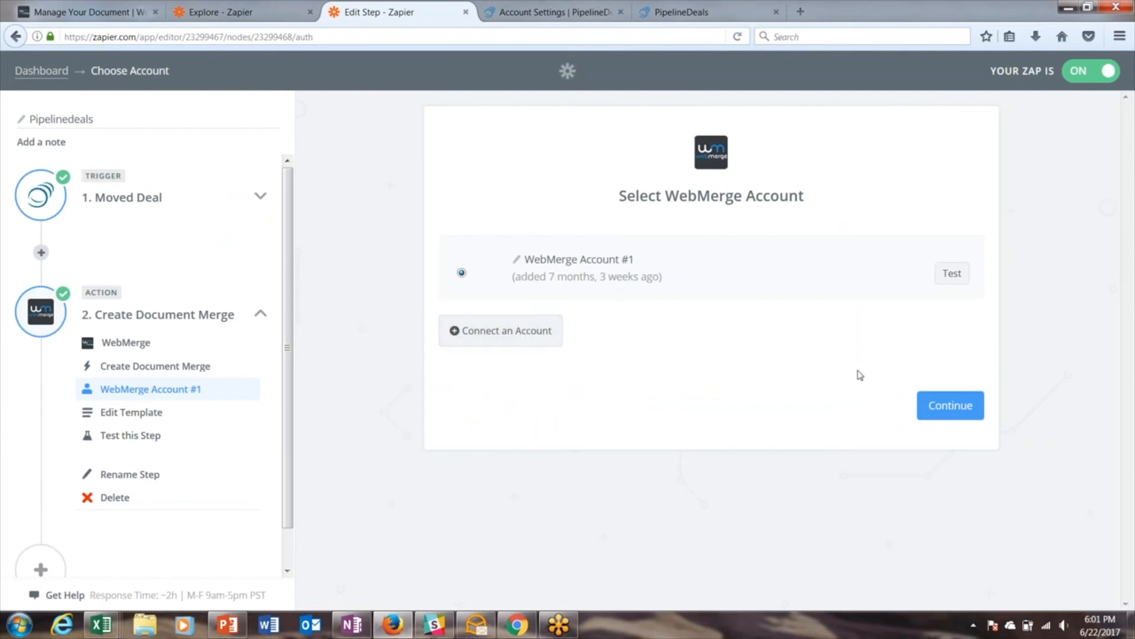
left_click(956, 279)
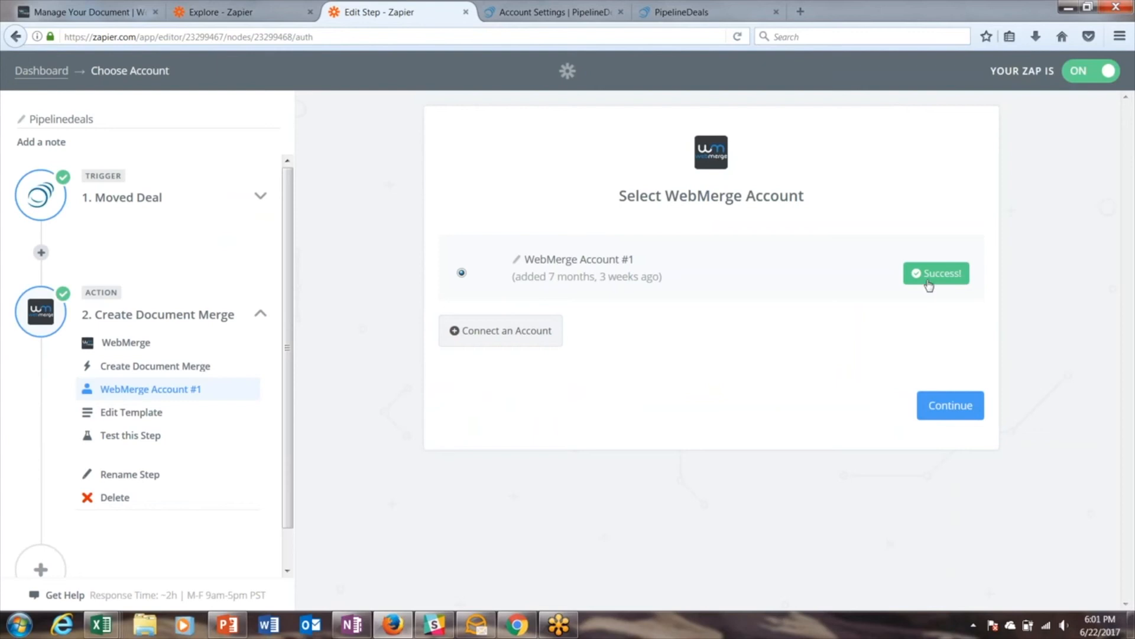
left_click(950, 410)
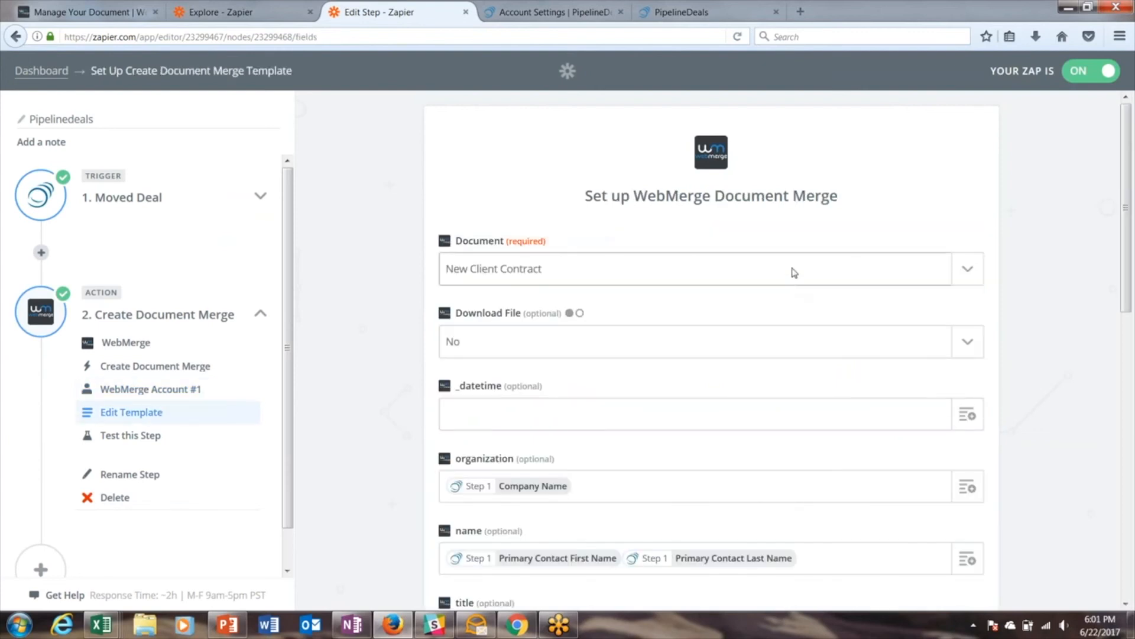
Select New Client Contract as the document for the WebMerge document merge.
scroll(824, 232, "down", 3)
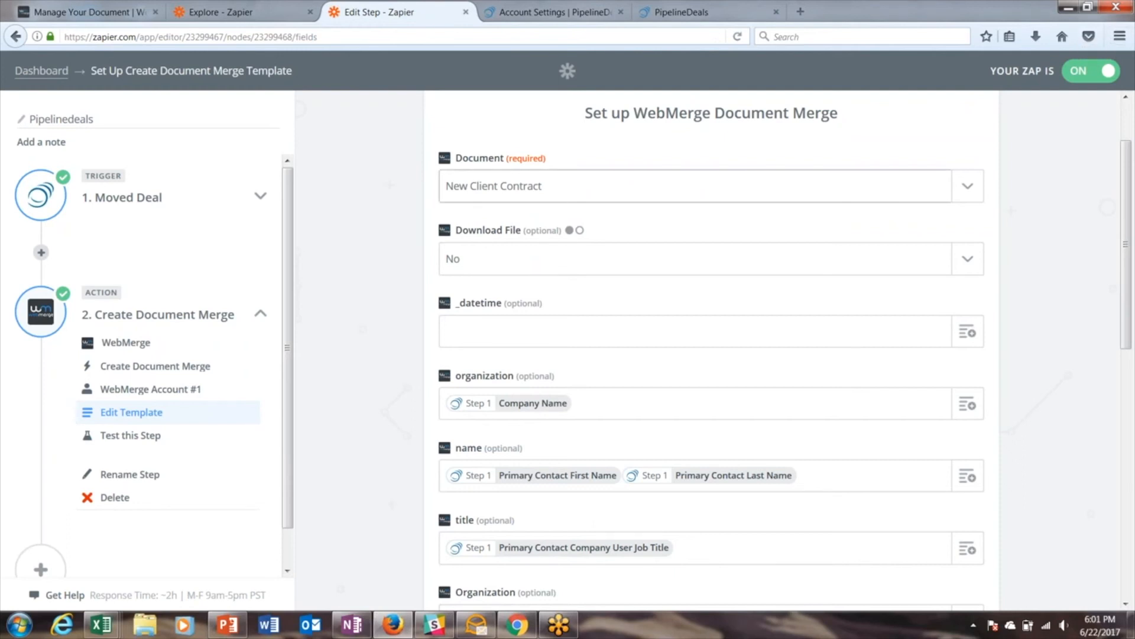
left_click(971, 191)
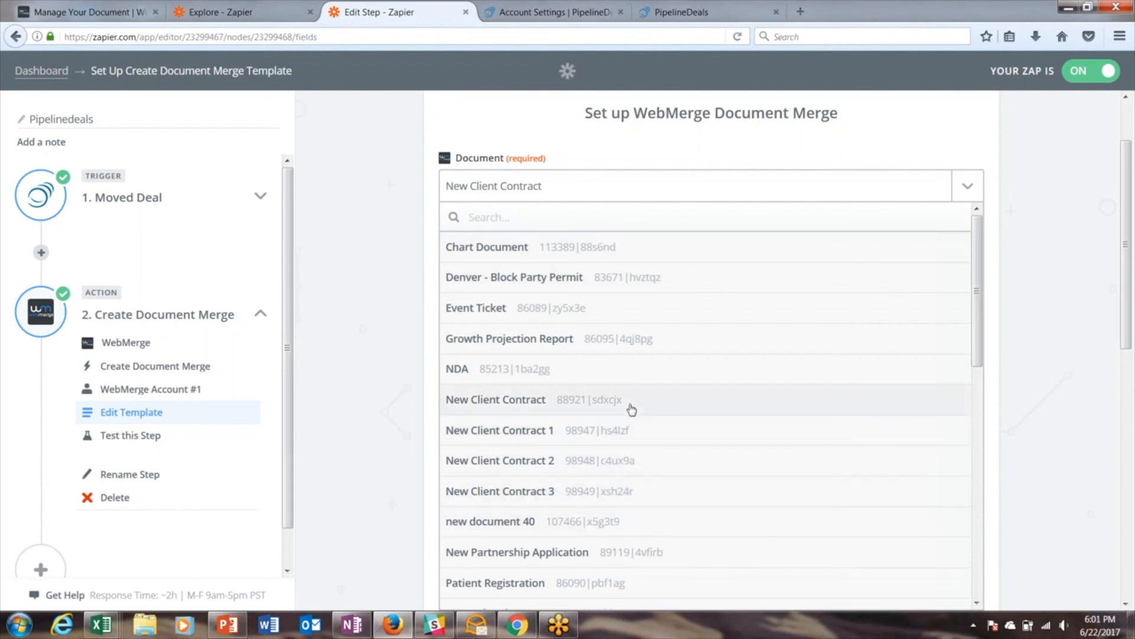
left_click(527, 405)
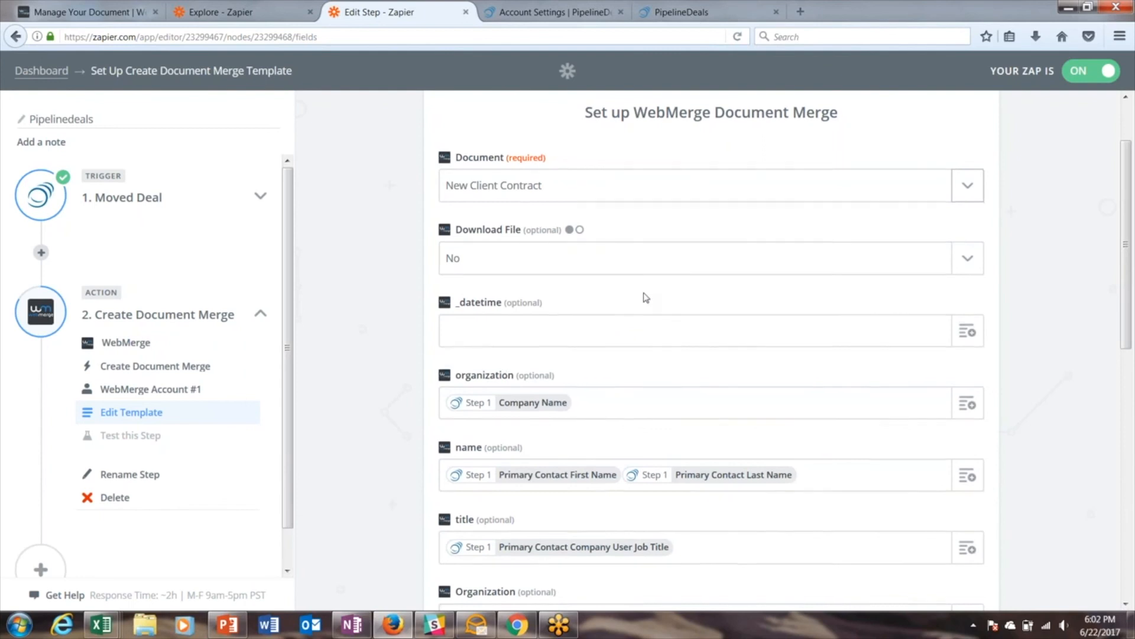
Insert the deal's Company Name again into the lowercase organization field, and remove the duplicate.
scroll(642, 296, "down", 3)
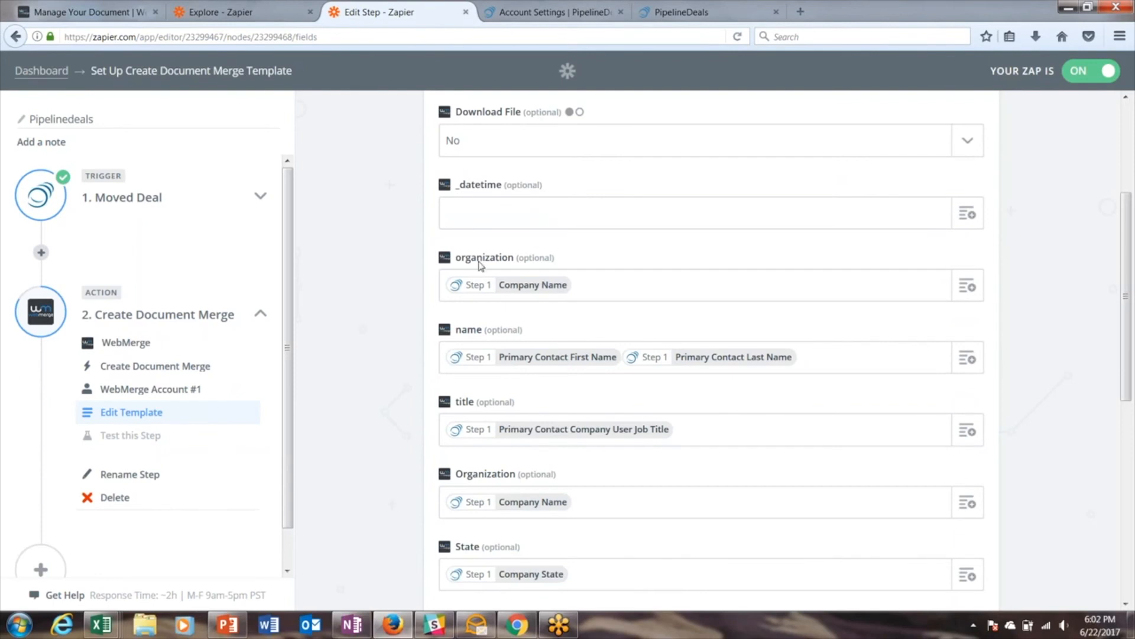
scroll(481, 264, "down", 4)
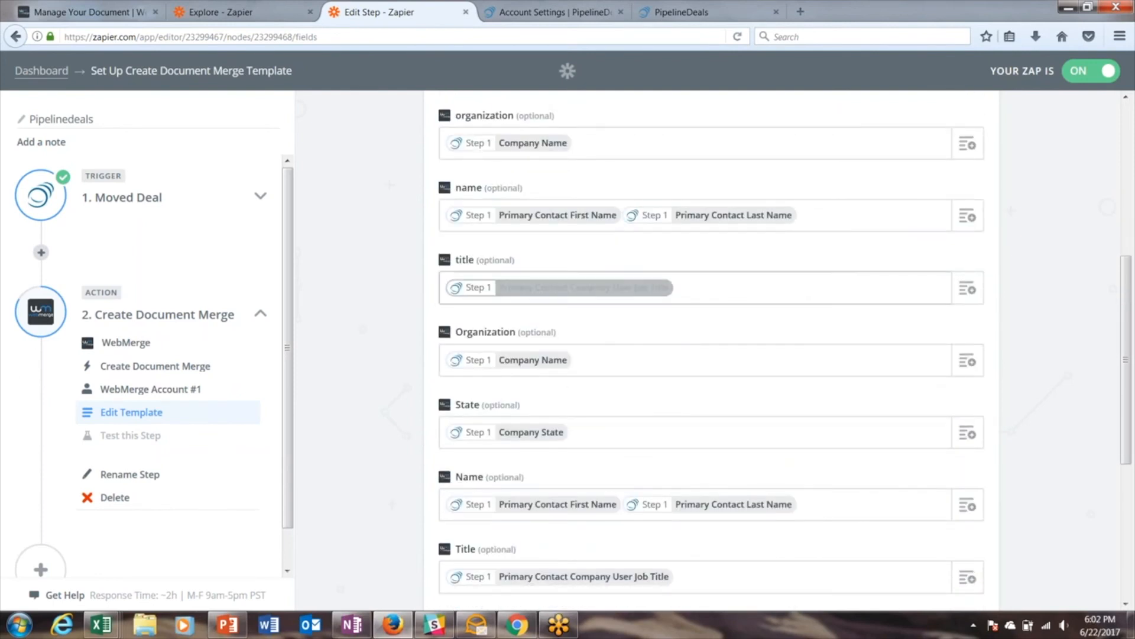
scroll(479, 341, "up", 5)
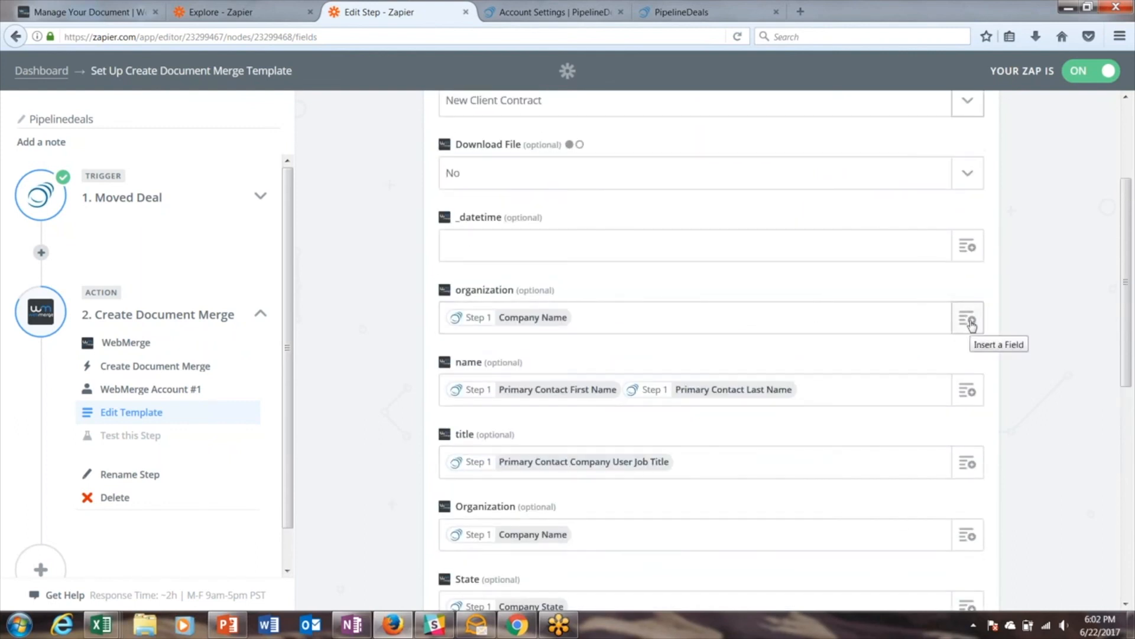
left_click(971, 324)
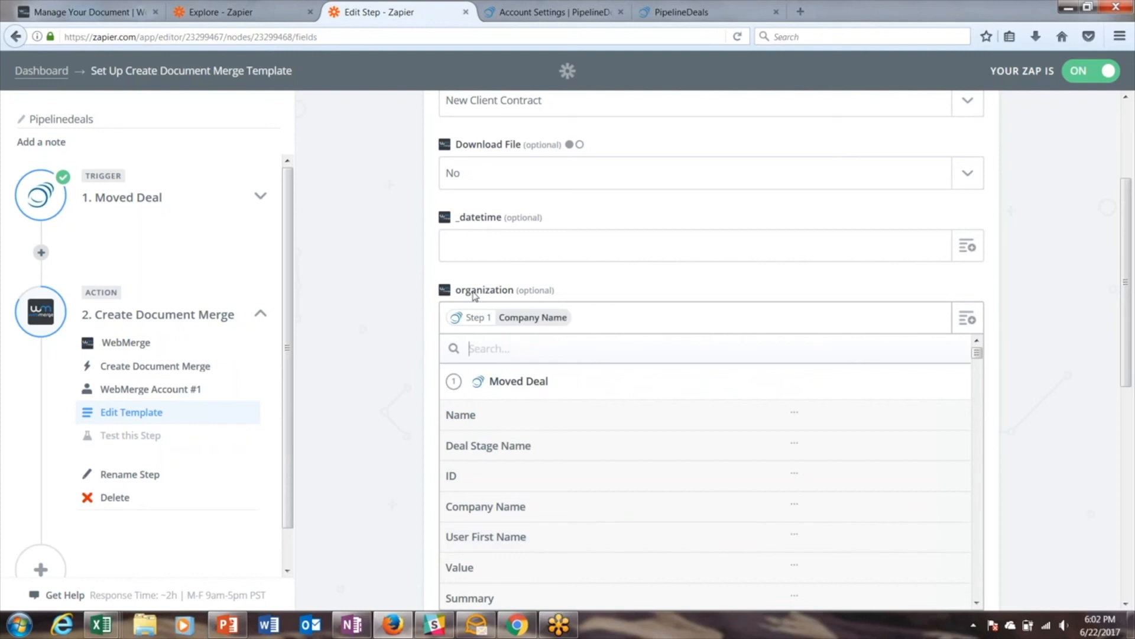
left_click(501, 508)
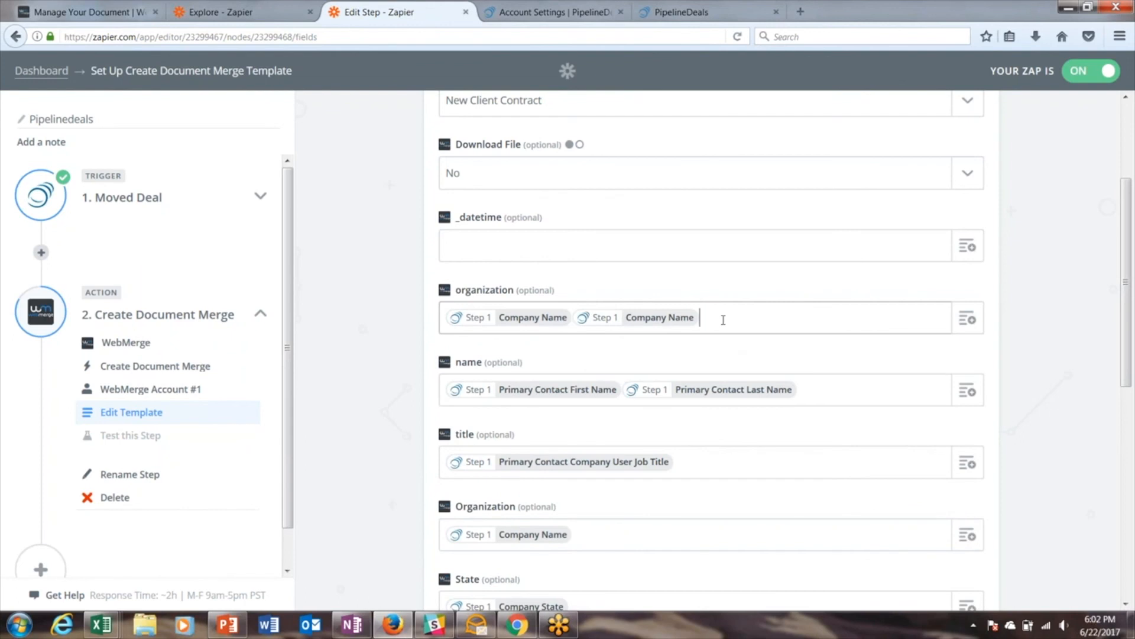
key("BackSpace")
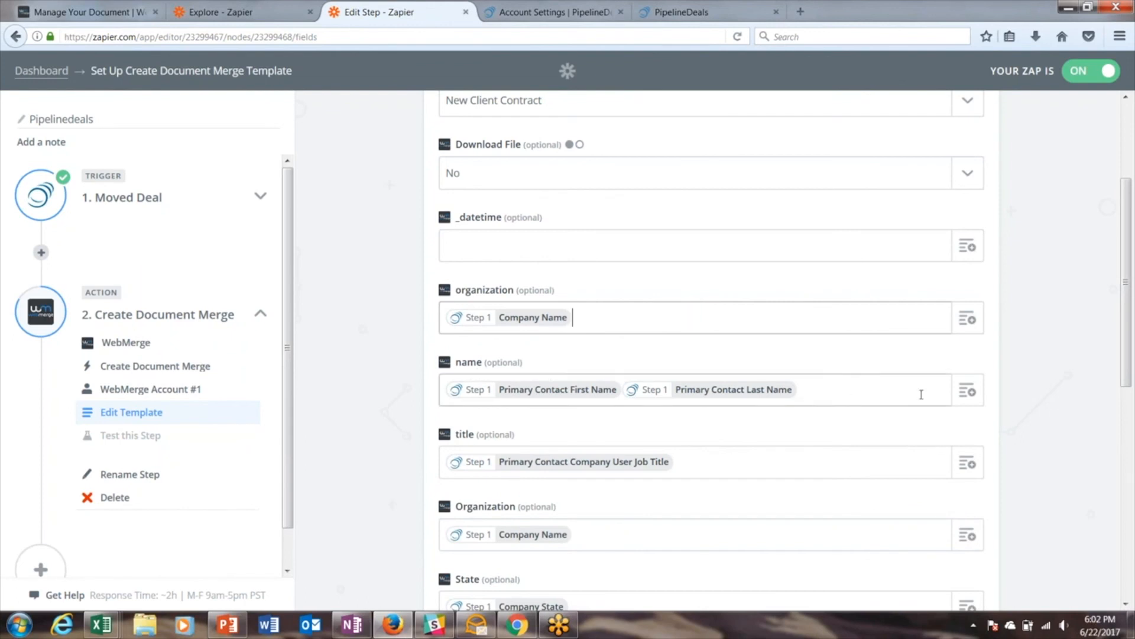
View the deal fields available for the name mapping, review the remaining mappings unchanged, and finish the zap after the WebMerge test.
left_click(967, 391)
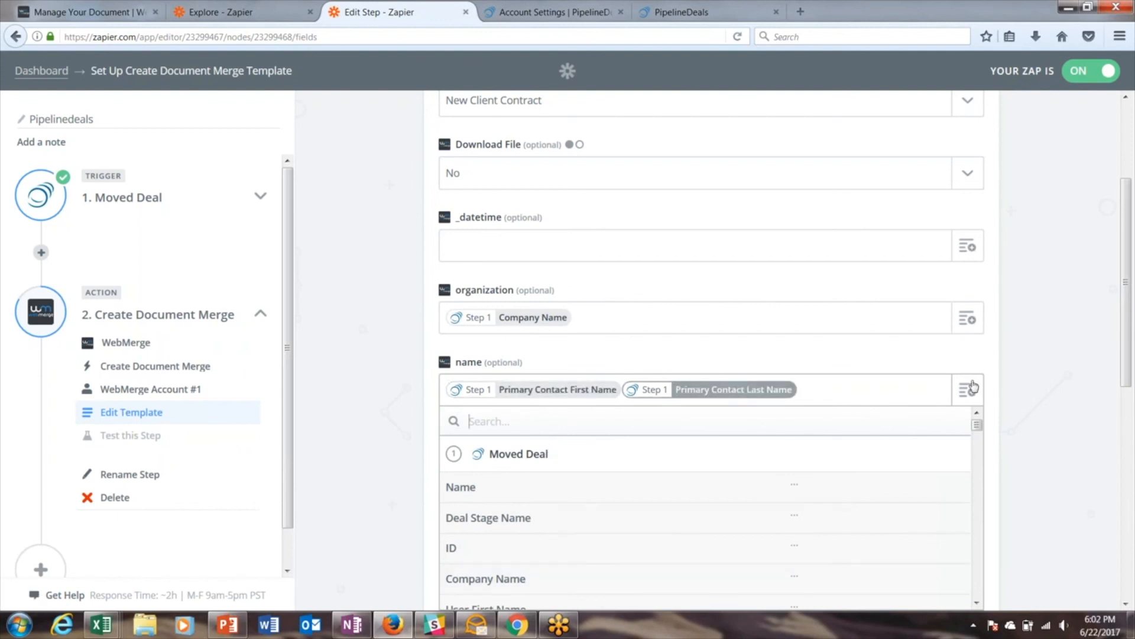
left_click(1048, 371)
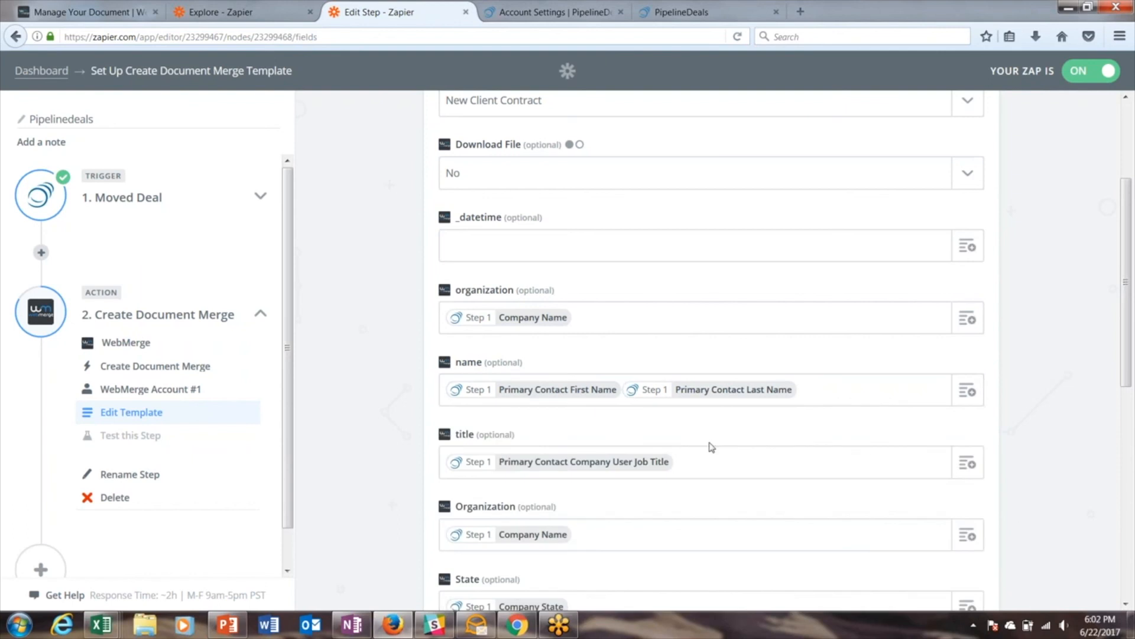
scroll(592, 451, "down", 3)
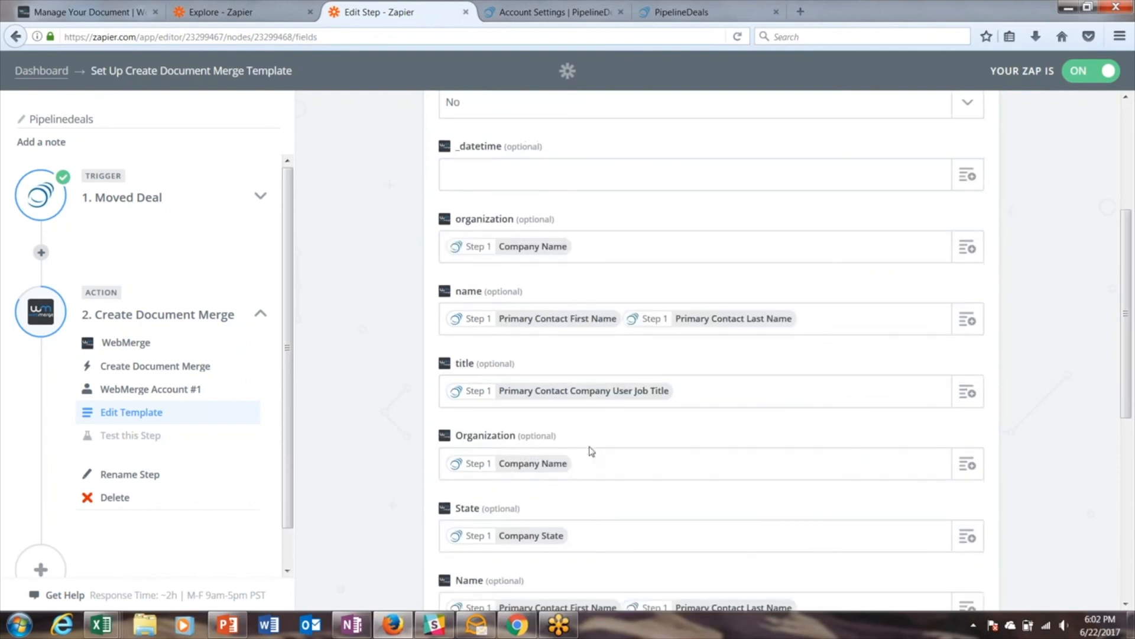
scroll(592, 451, "down", 5)
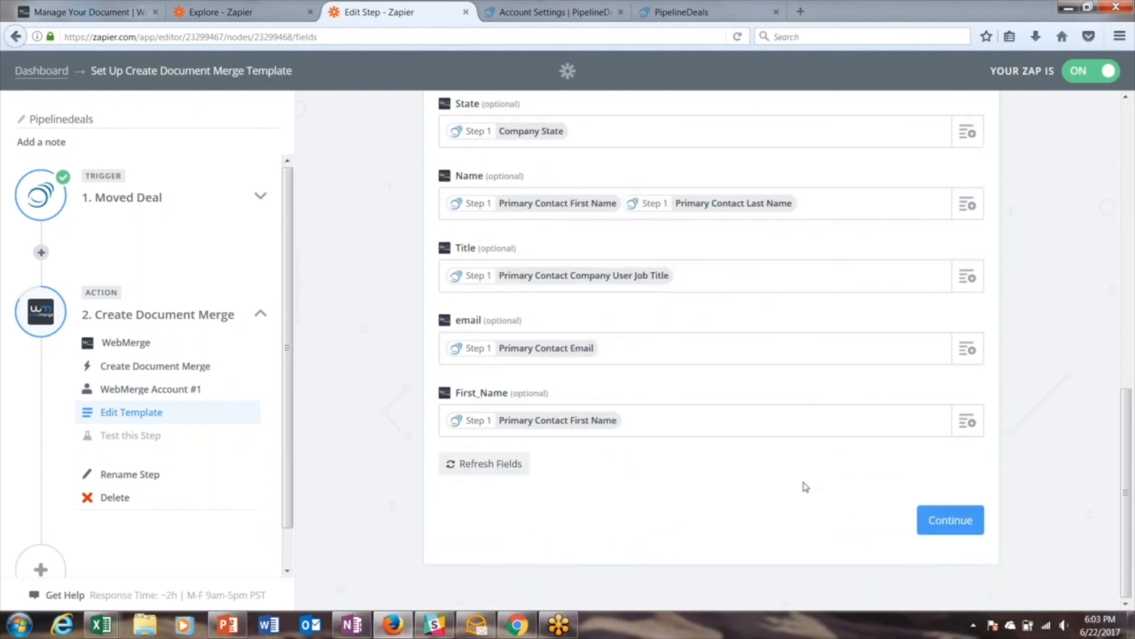
left_click(958, 526)
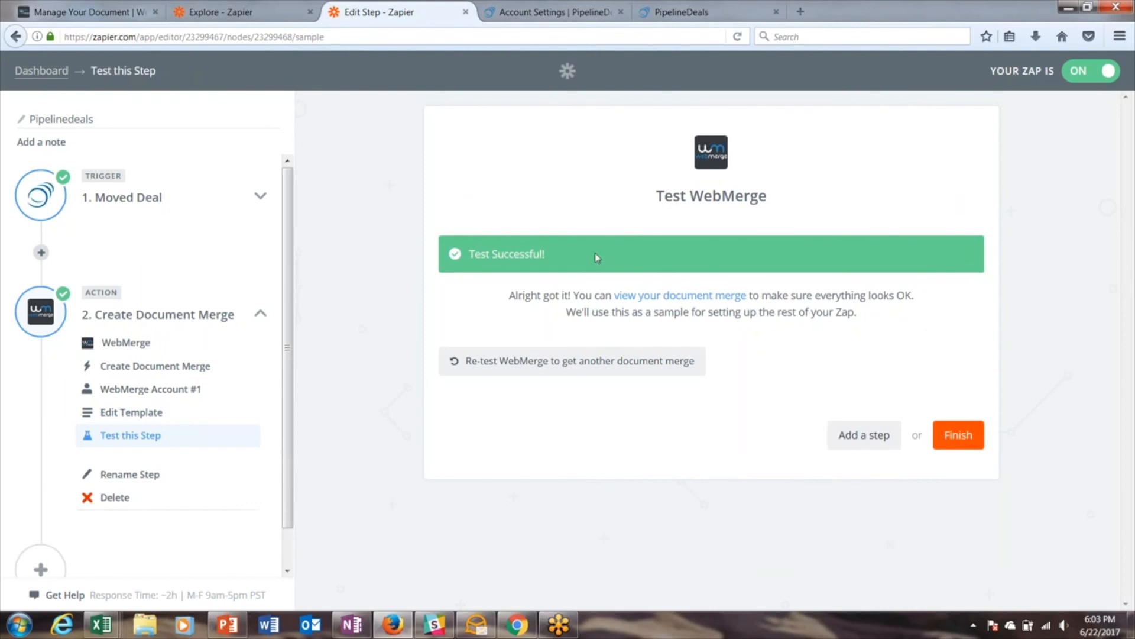
left_click(958, 436)
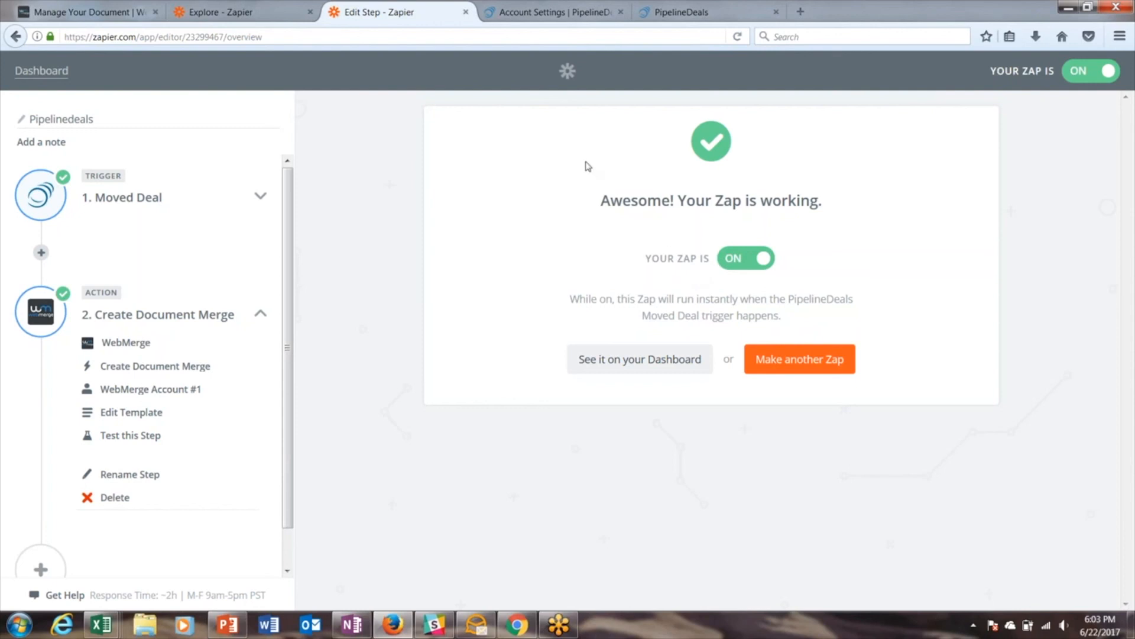
Switch to PipelineDeals and set the WebMerge deal's stage to Send Contract - WebMerge to trigger the zap.
left_click(680, 19)
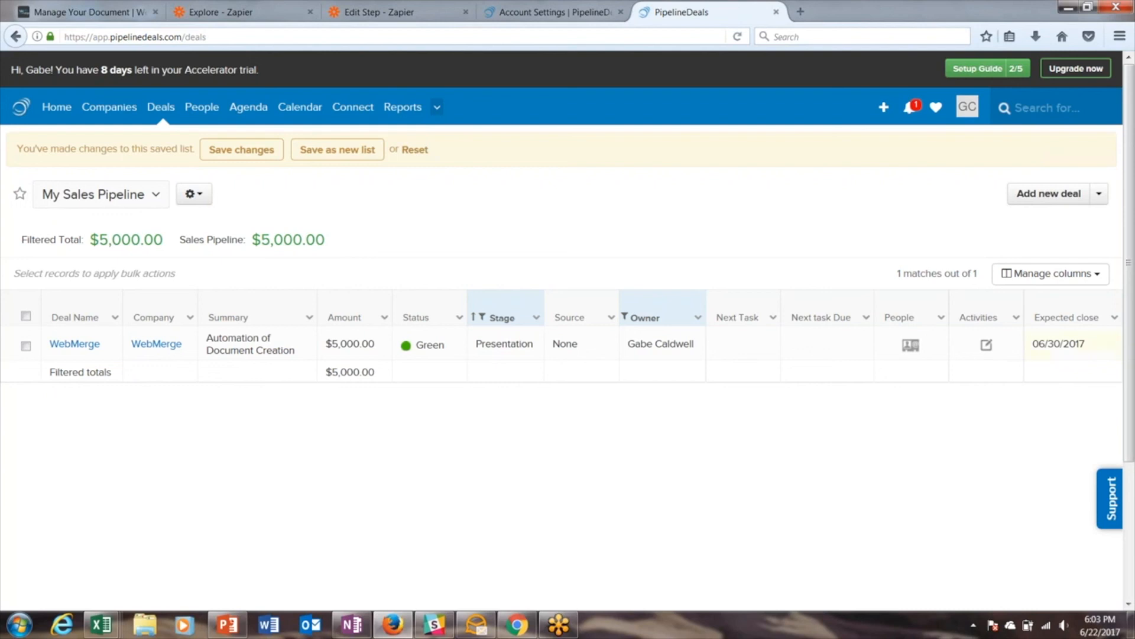
left_click(530, 359)
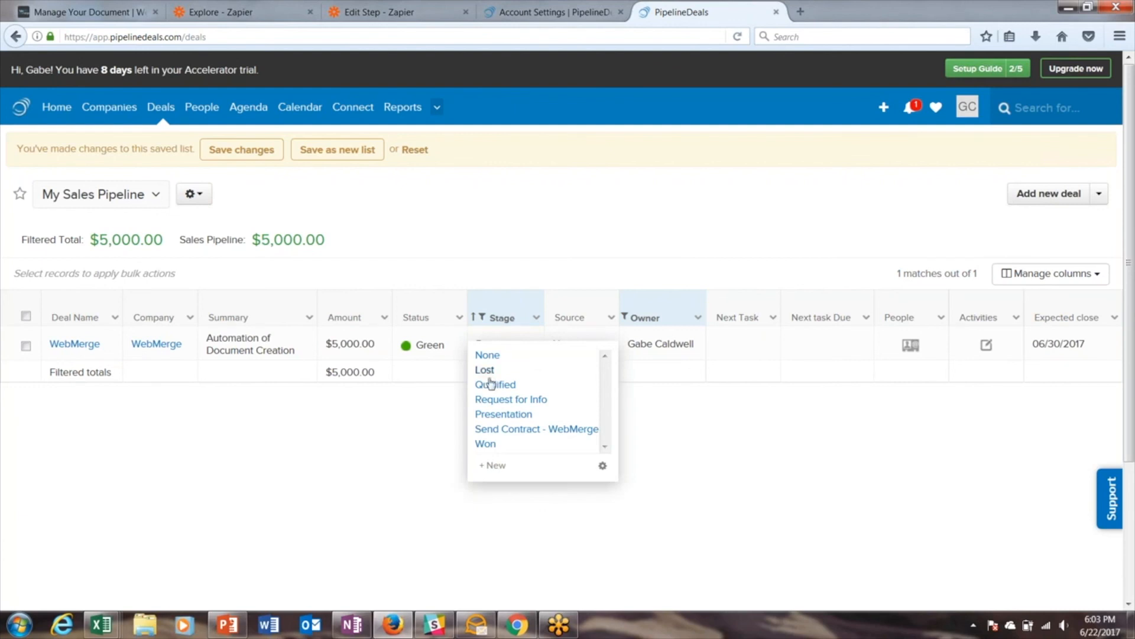
left_click(520, 435)
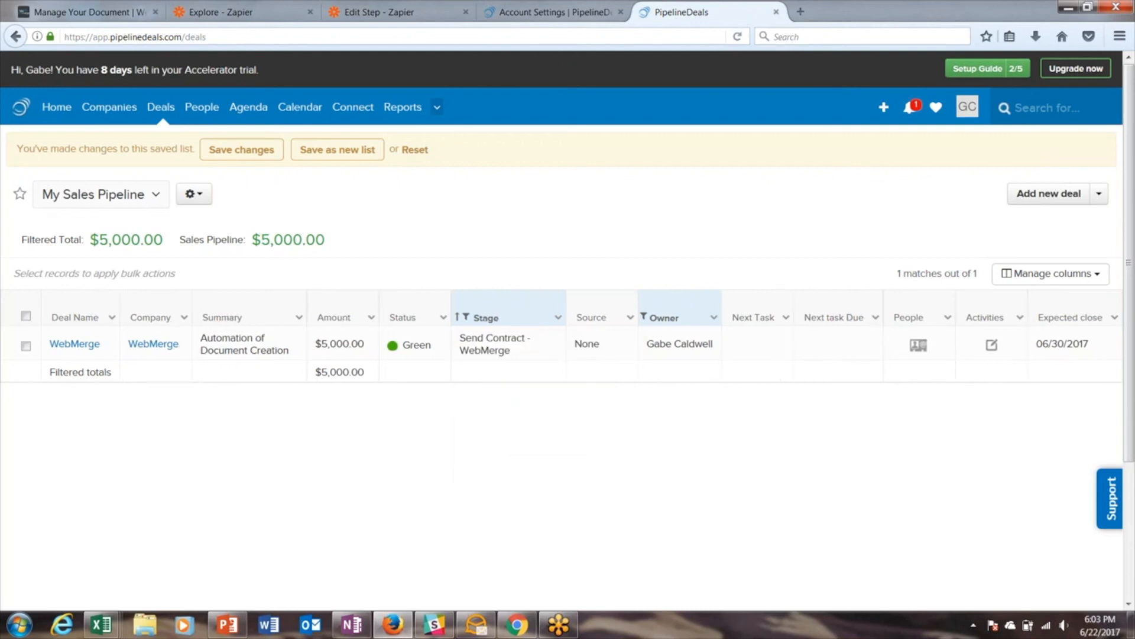
key("F5")
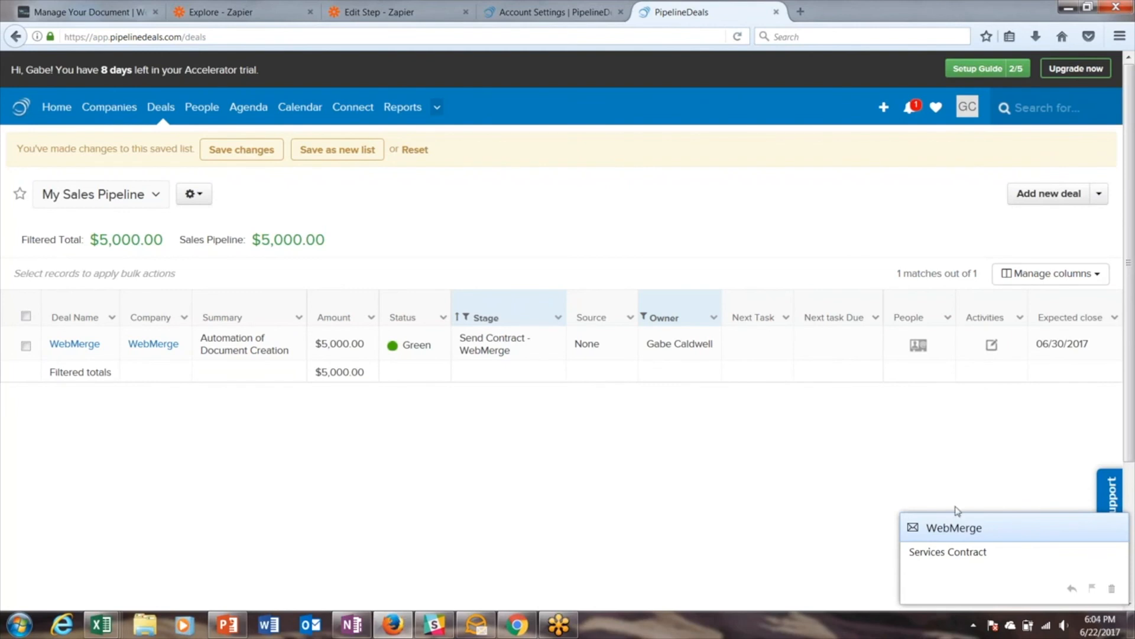
Open the incoming Services Contract email from WebMerge and its attached New Client Contract PDF.
left_click(970, 564)
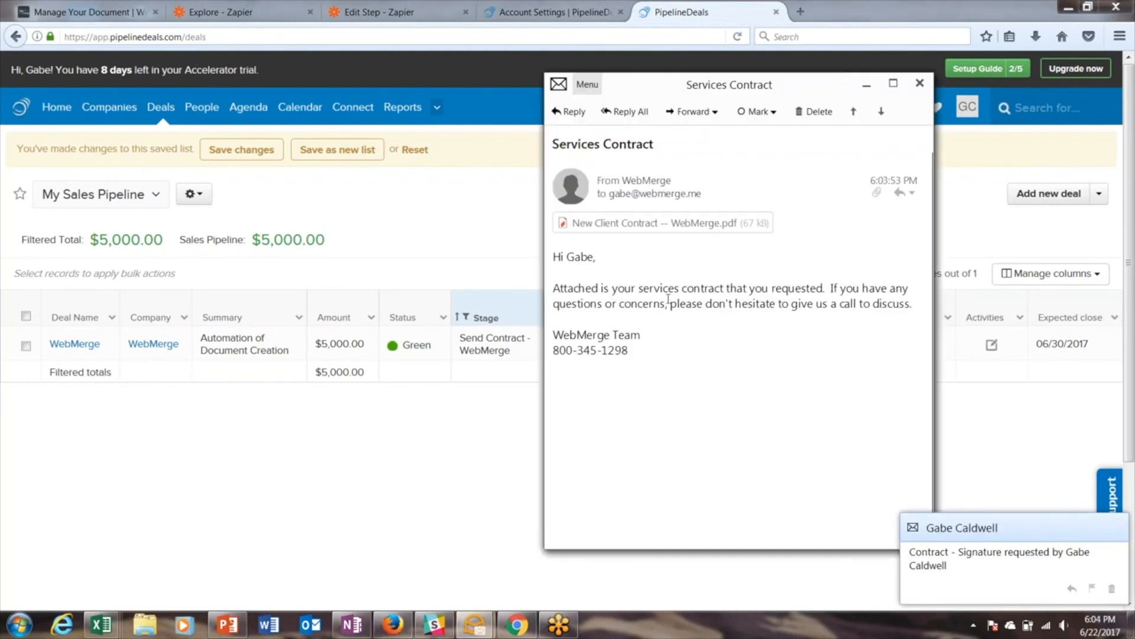
double_click(636, 228)
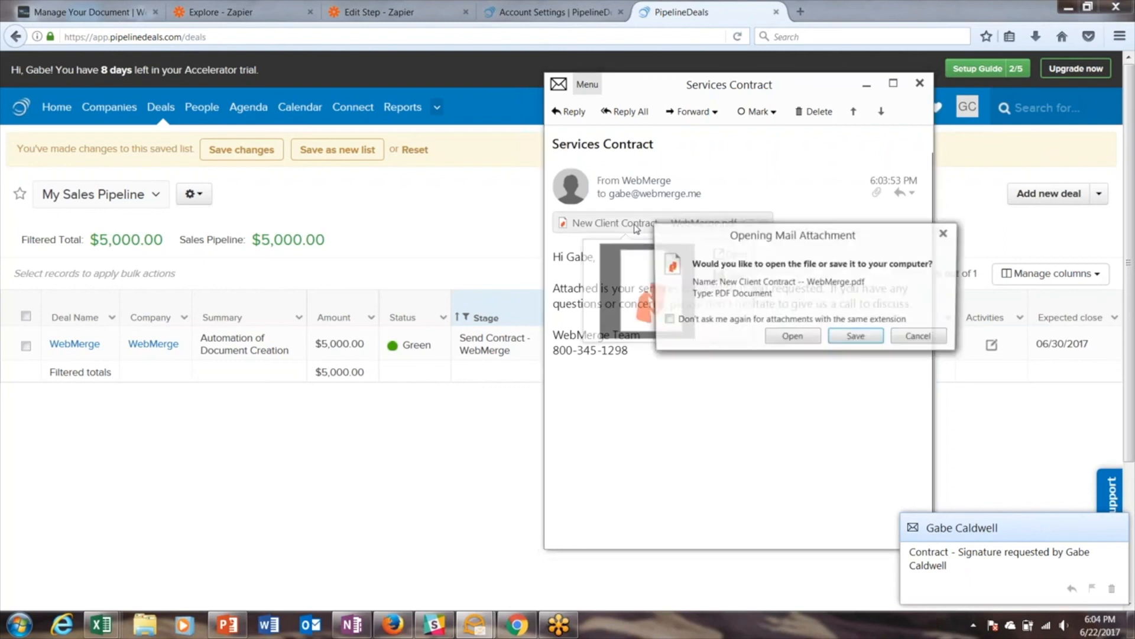
left_click(793, 339)
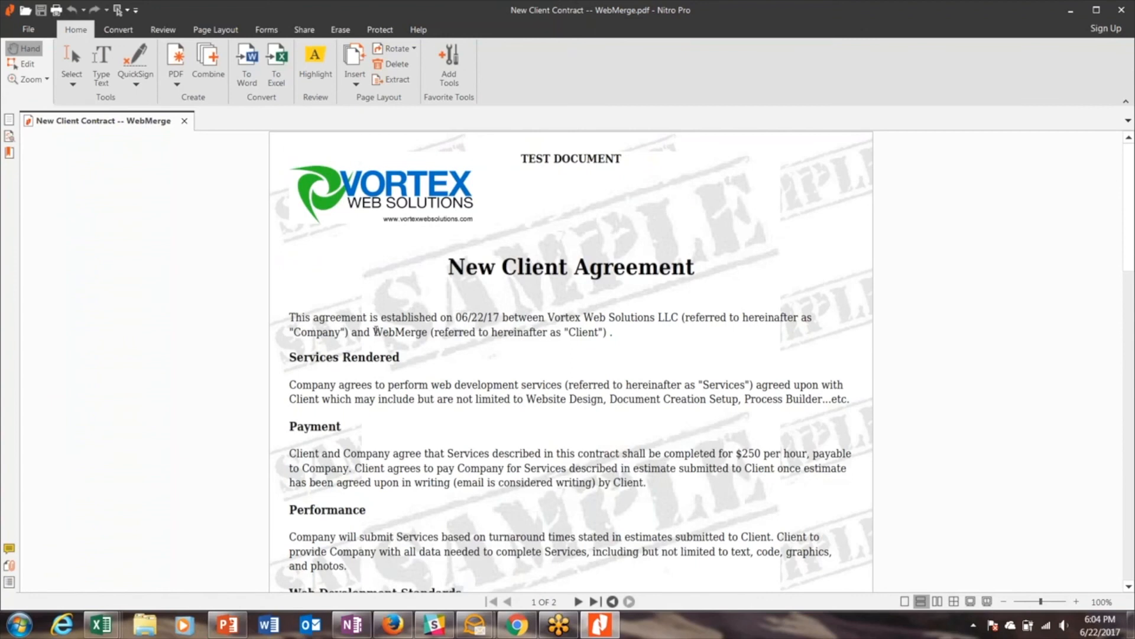
Review both pages of the merged New Client Agreement, checking the client name, the contract terms and the signature block.
scroll(421, 331, "down", 1)
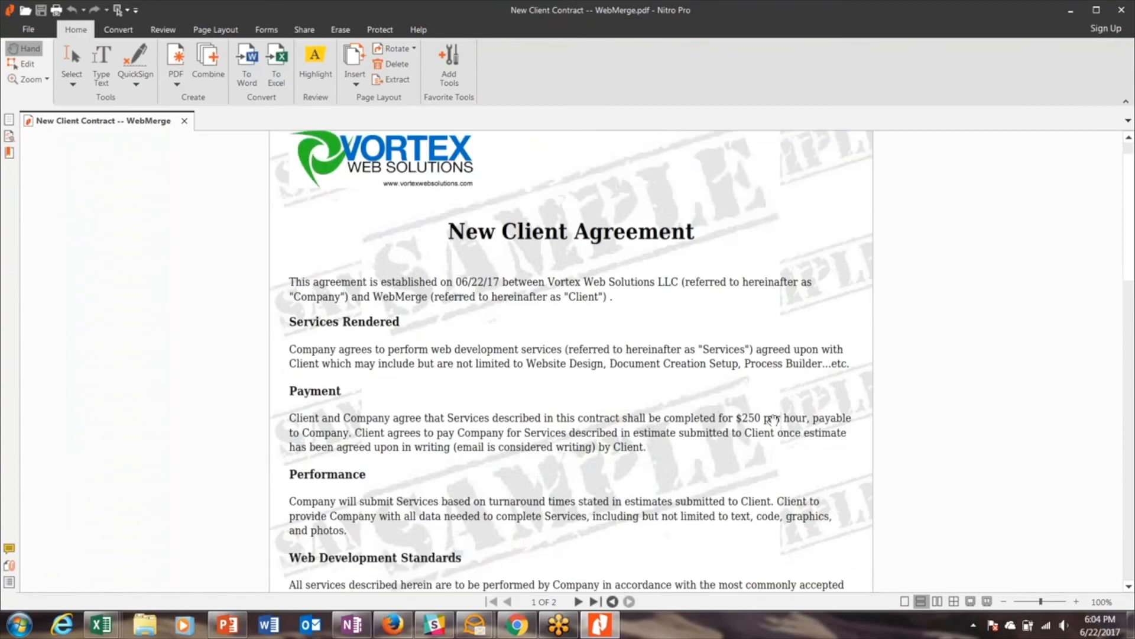
scroll(768, 419, "down", 6)
scroll(773, 420, "down", 6)
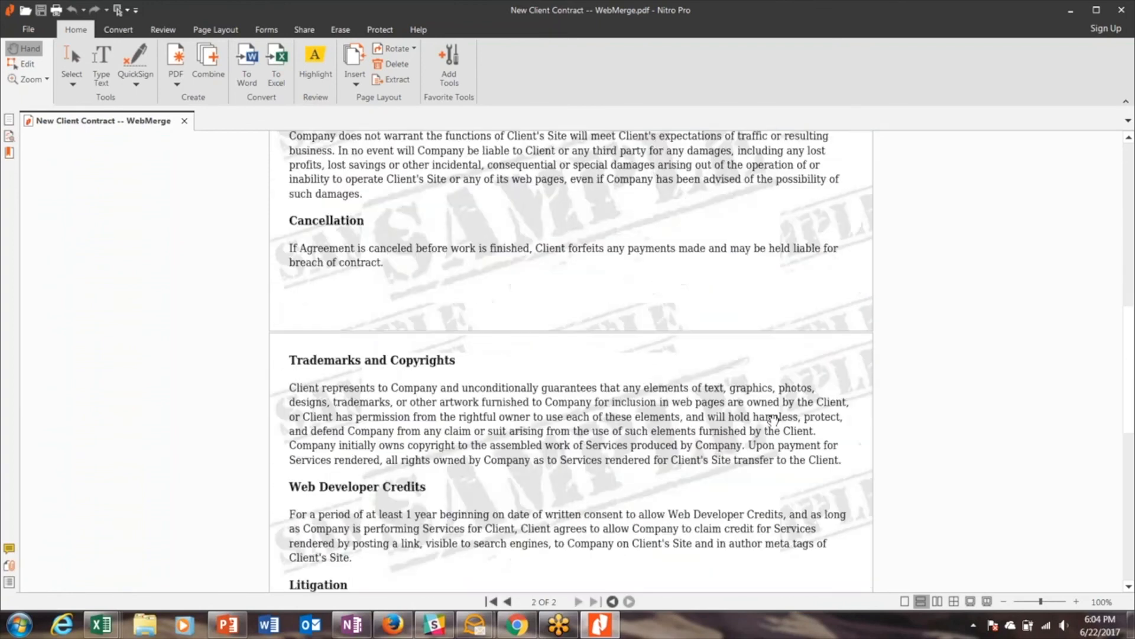
scroll(774, 420, "down", 2)
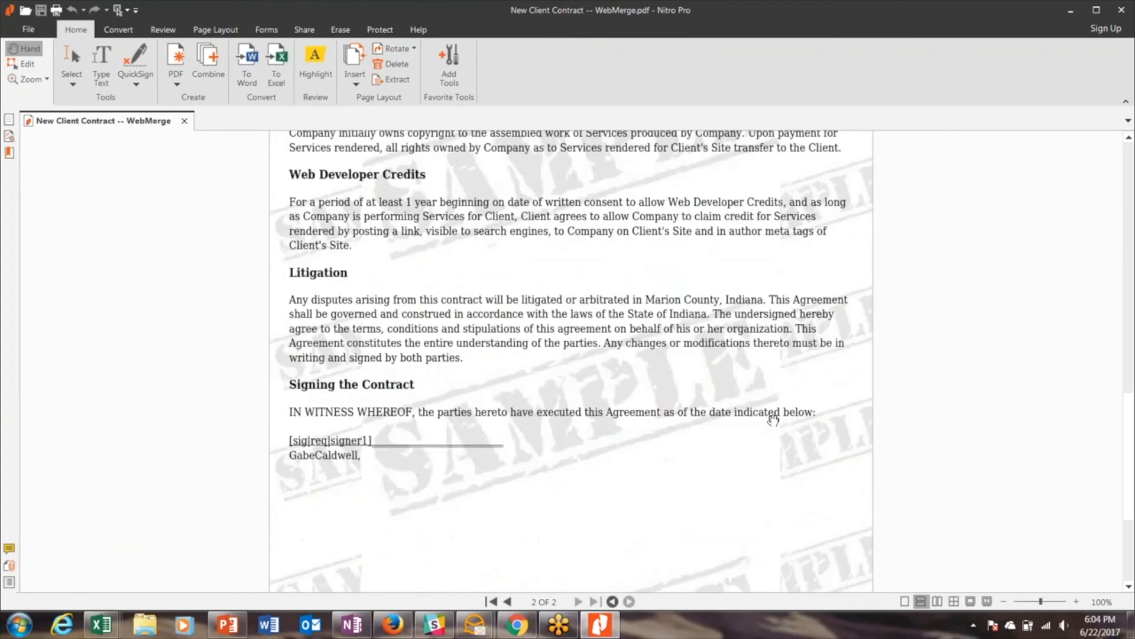
scroll(774, 420, "up", 5)
scroll(774, 419, "up", 9)
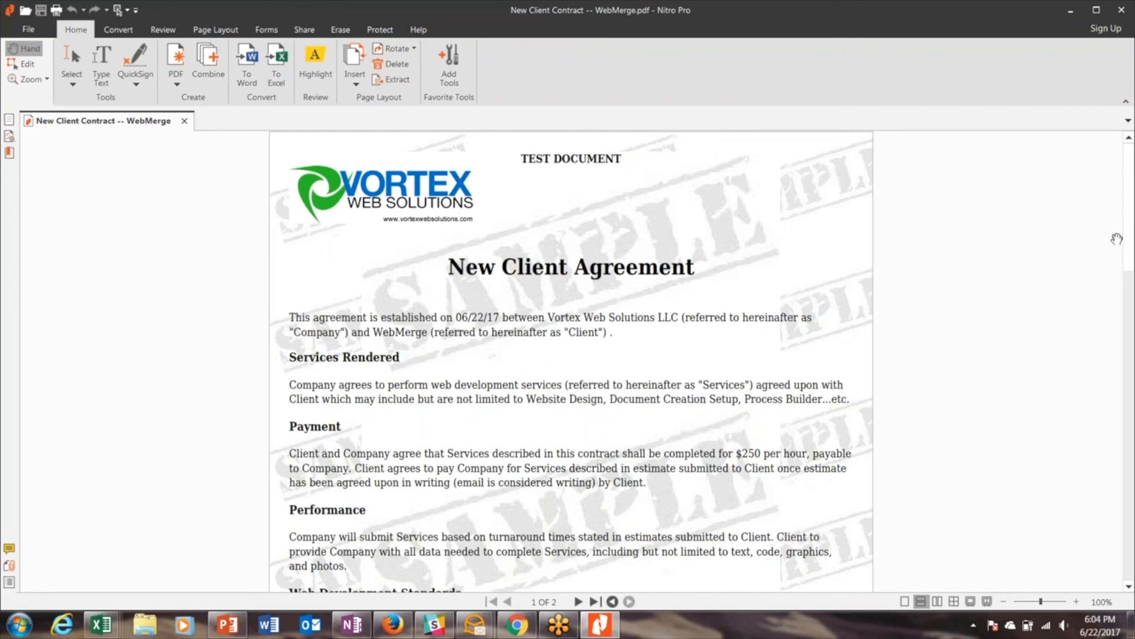
left_click(1118, 215)
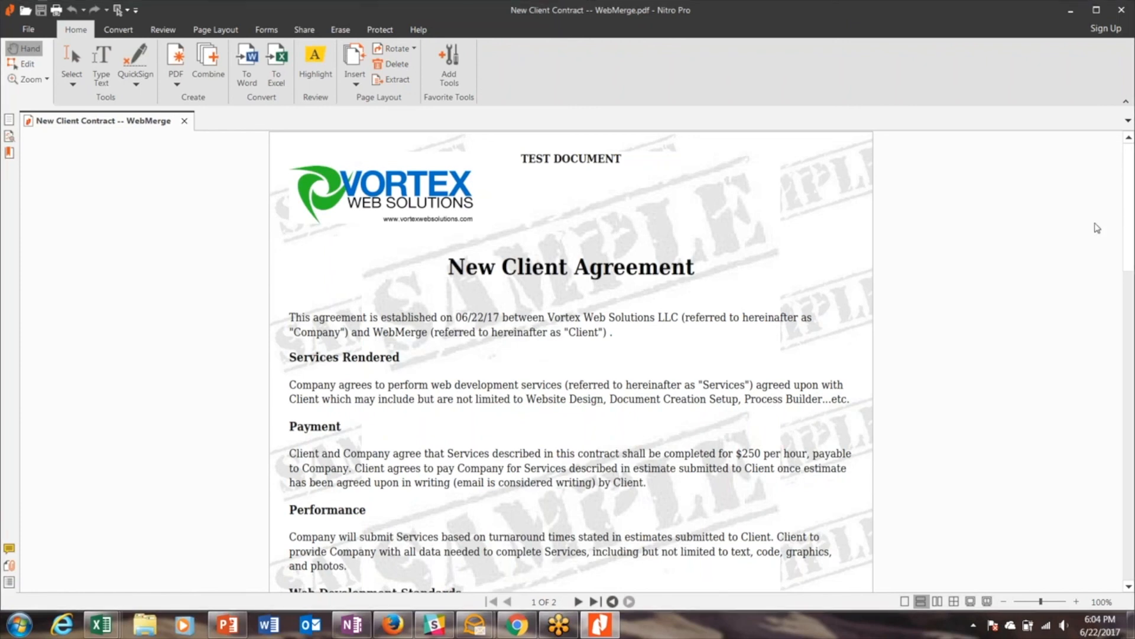